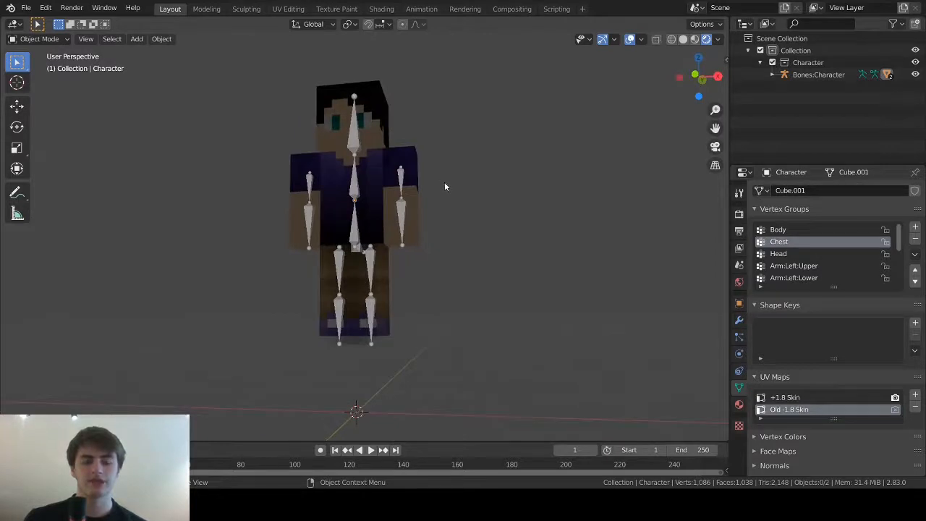
{"action": "middle_click_drag", "start_coordinate": [444, 186], "coordinate": [461, 203]}
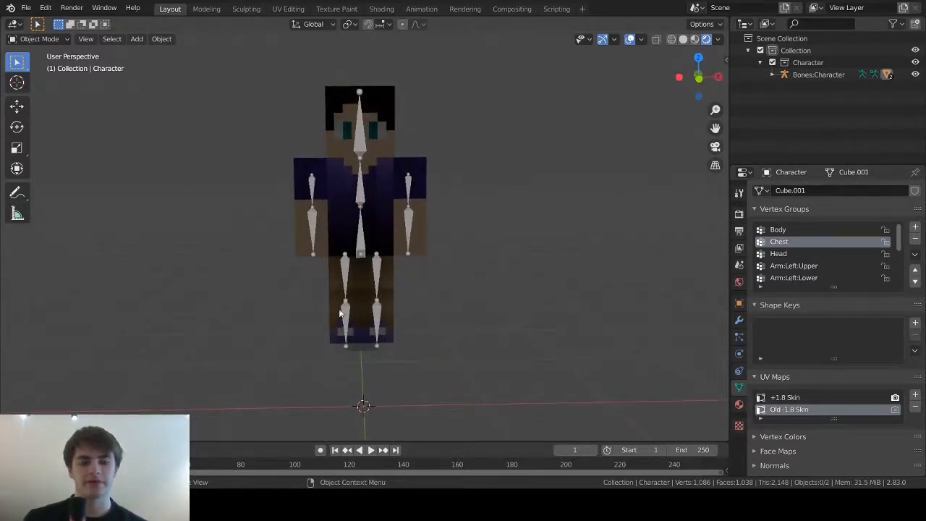
{"action": "scroll", "coordinate": [255, 173], "scroll_direction": "down", "scroll_amount": 3}
{"action": "scroll", "coordinate": [208, 193], "scroll_direction": "up", "scroll_amount": 6}
{"action": "middle_click_drag", "start_coordinate": [107, 198], "coordinate": [307, 233]}
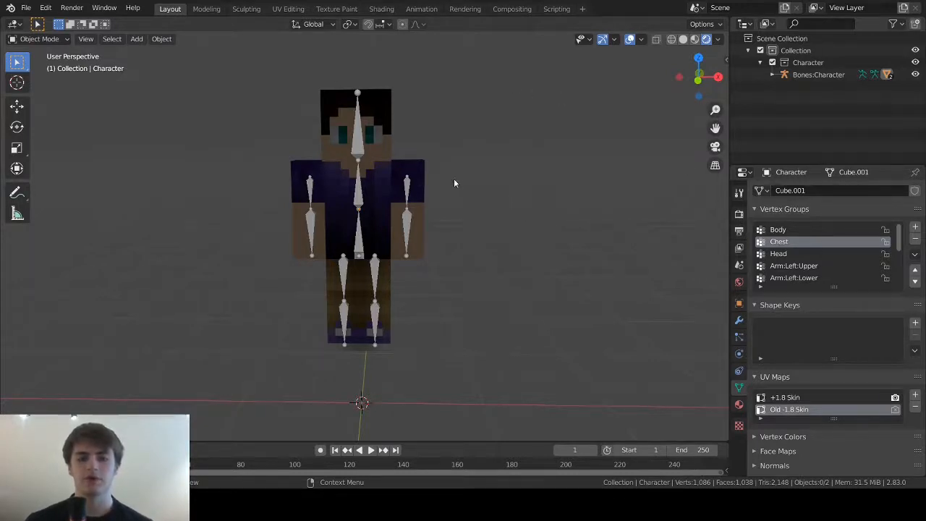
- Select the Bones:Character armature and try rotating the whole character in Object Mode, cancelling the rotation
{"action": "left_click", "coordinate": [358, 147]}
{"action": "left_click", "coordinate": [361, 203]}
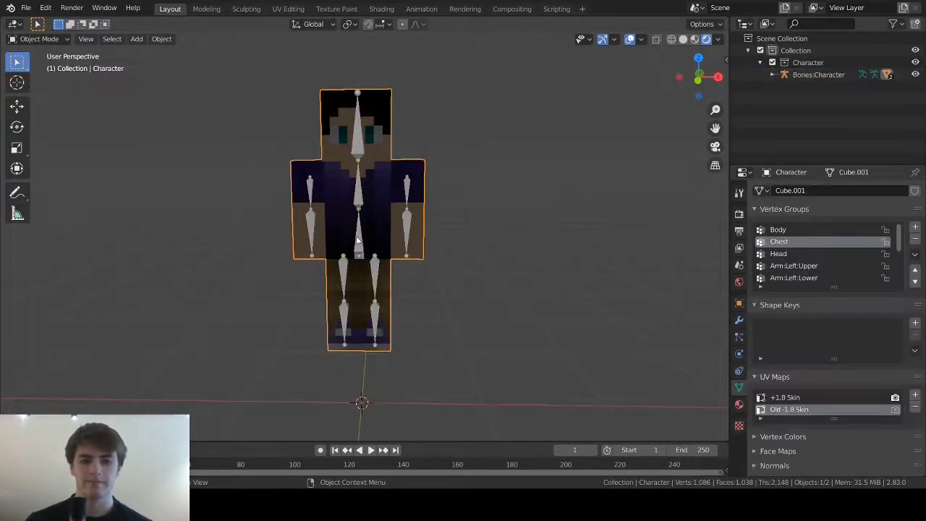
{"action": "left_click", "coordinate": [357, 219]}
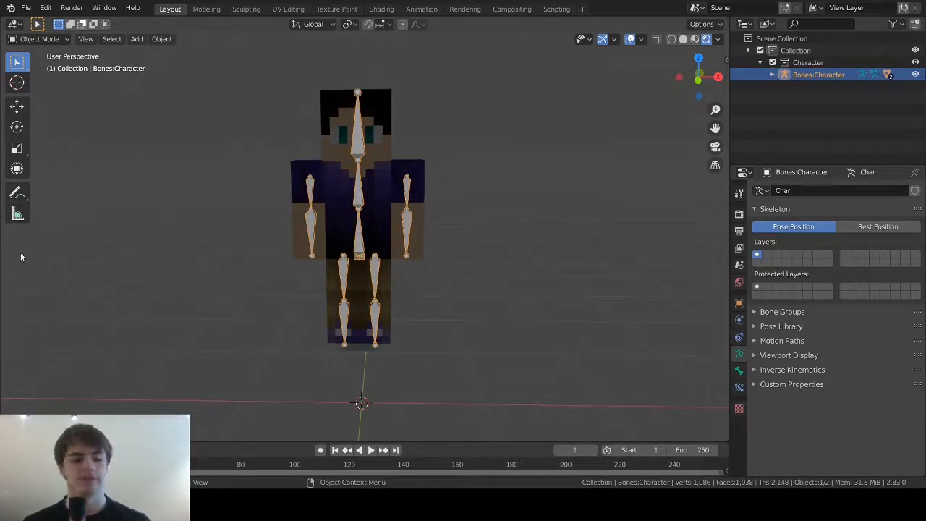
{"action": "key", "text": "r"}
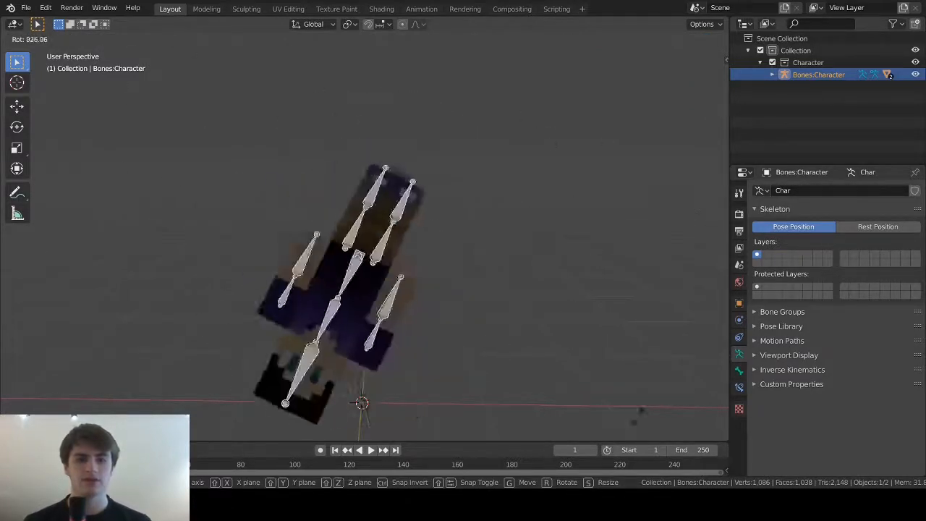
{"action": "key", "text": "Escape"}
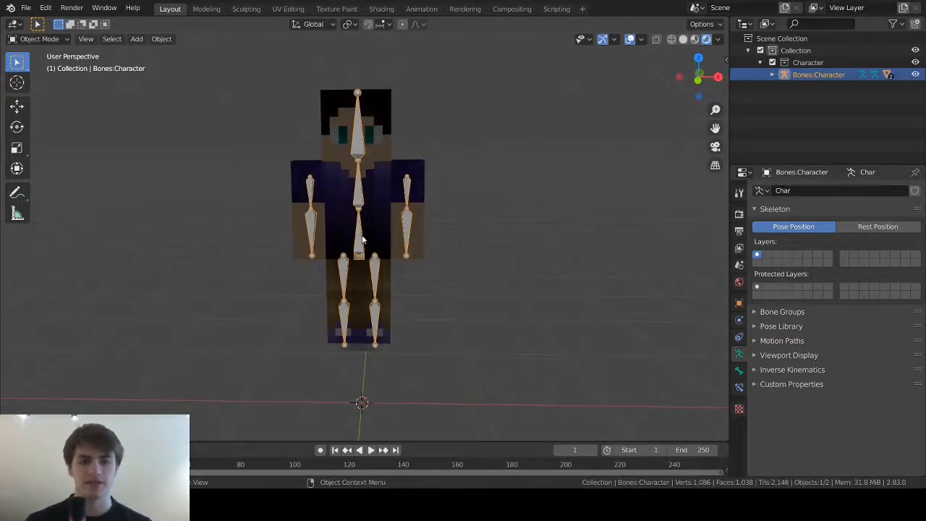
- Try to rotate an upper arm bone on its own while in Object Mode, and cancel the rotation
{"action": "left_click", "coordinate": [312, 188]}
{"action": "left_click", "coordinate": [310, 193]}
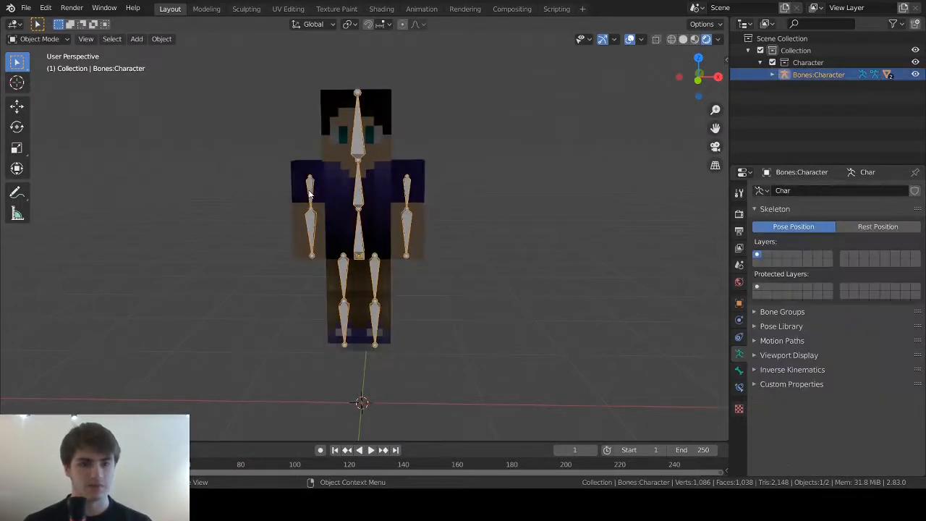
{"action": "key", "text": "r"}
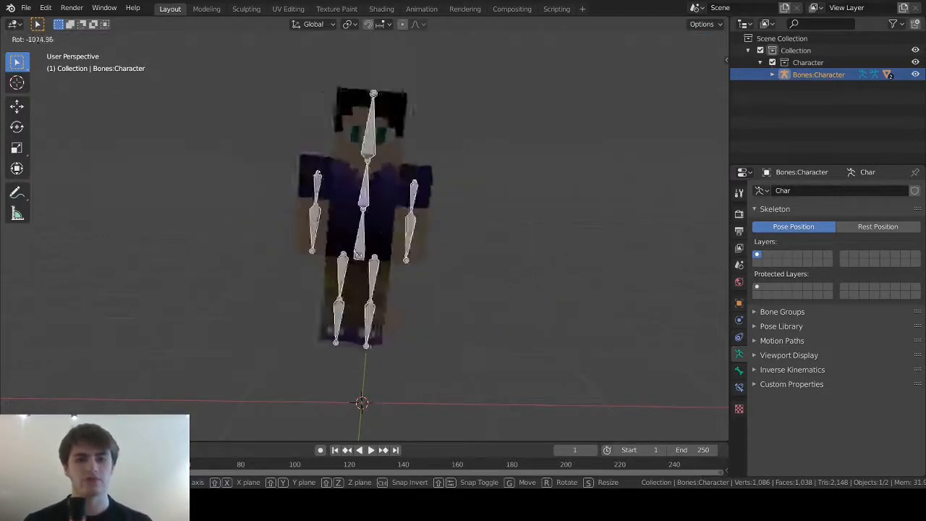
{"action": "right_click", "coordinate": [267, 160]}
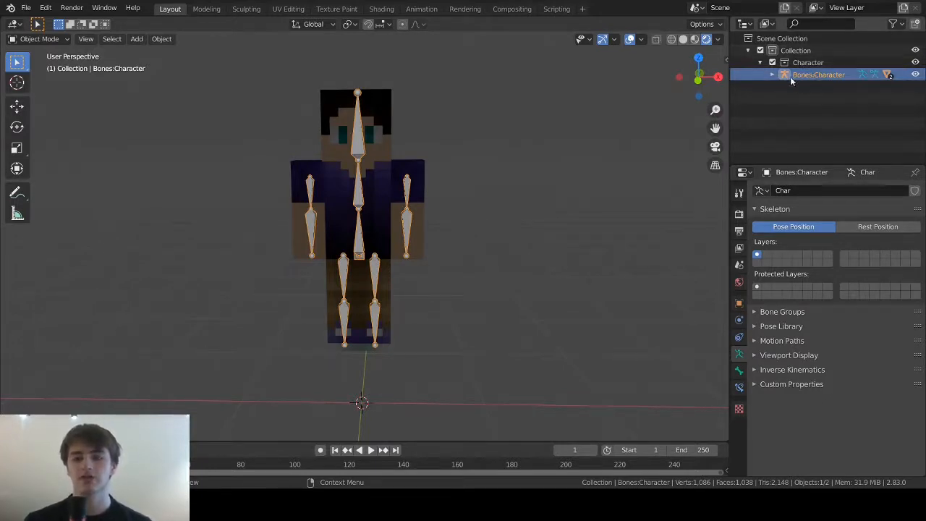
- Switch the Bones:Character armature to Pose Mode and activate the Move tool
{"action": "left_click", "coordinate": [862, 76]}
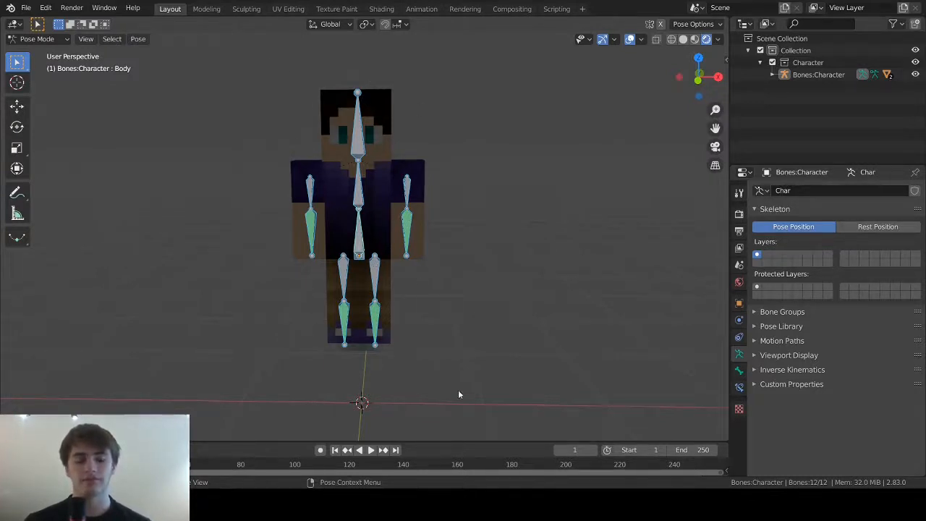
{"action": "middle_click_drag", "start_coordinate": [167, 287], "coordinate": [290, 273]}
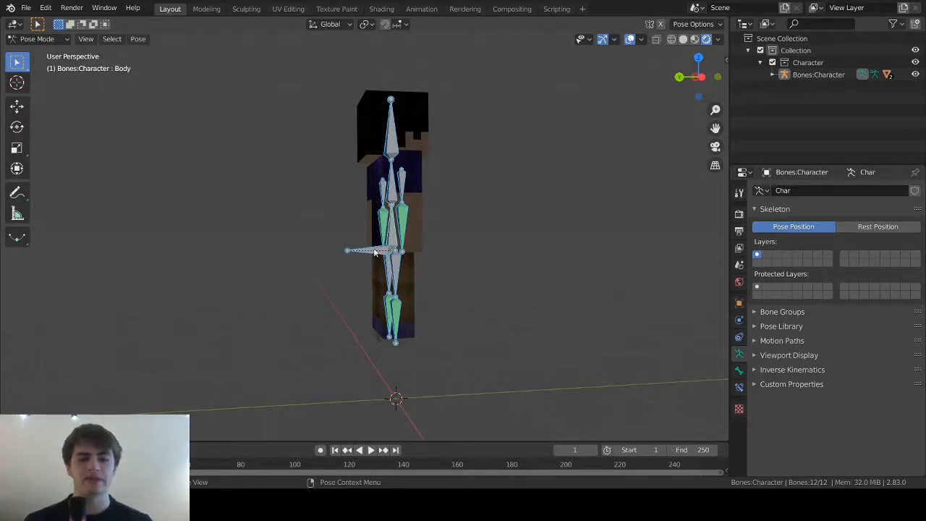
{"action": "left_click", "coordinate": [16, 105]}
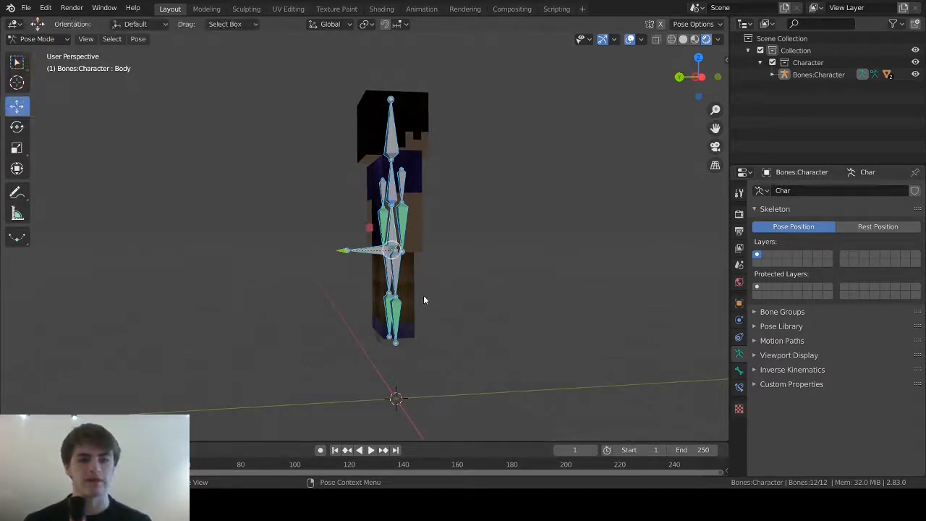
- Try moving the character slightly along the Y axis with all bones selected, and undo the move
{"action": "mouse_move", "coordinate": [368, 251]}
{"action": "left_mouse_down"}
{"action": "mouse_move", "coordinate": [145, 251]}
{"action": "mouse_move", "coordinate": [463, 251]}
{"action": "mouse_move", "coordinate": [191, 251]}
{"action": "mouse_move", "coordinate": [445, 251]}
{"action": "mouse_move", "coordinate": [377, 251]}
{"action": "left_mouse_up"}
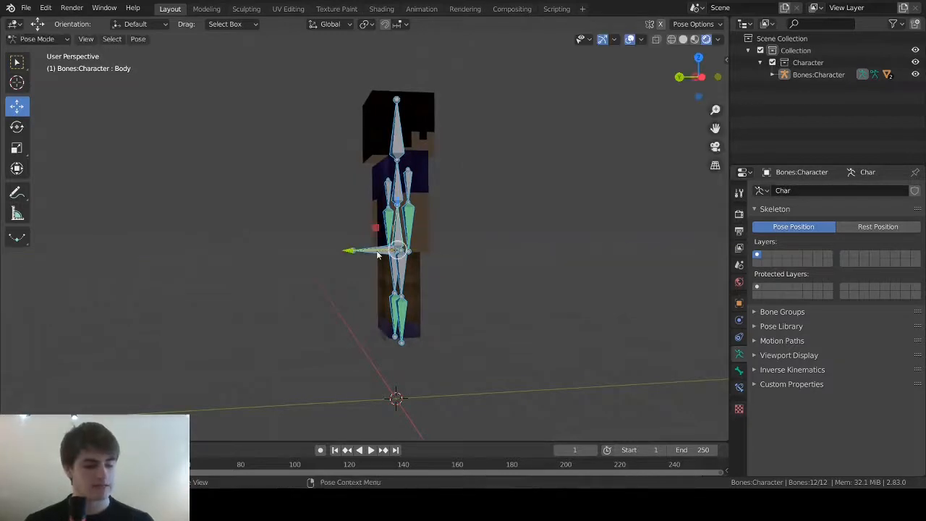
{"action": "key", "text": "ctrl+z"}
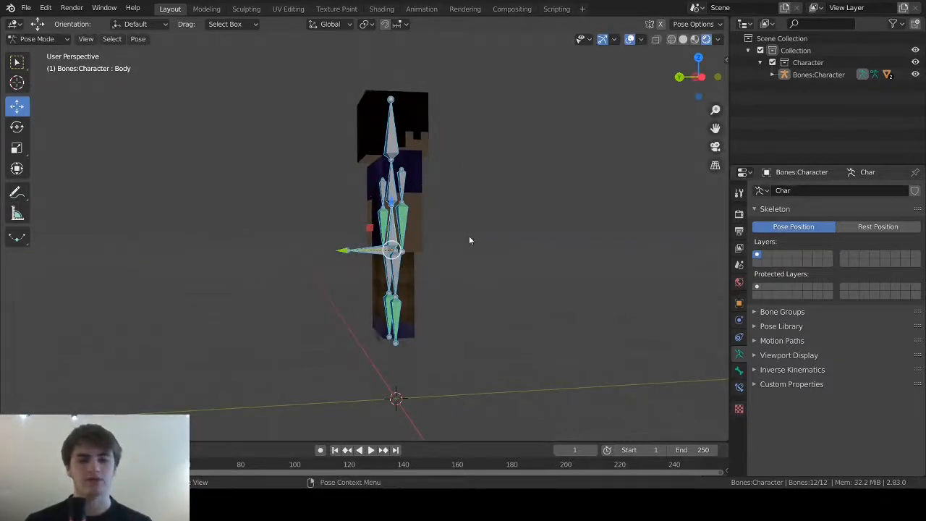
{"action": "middle_click_drag", "start_coordinate": [469, 235], "coordinate": [317, 262]}
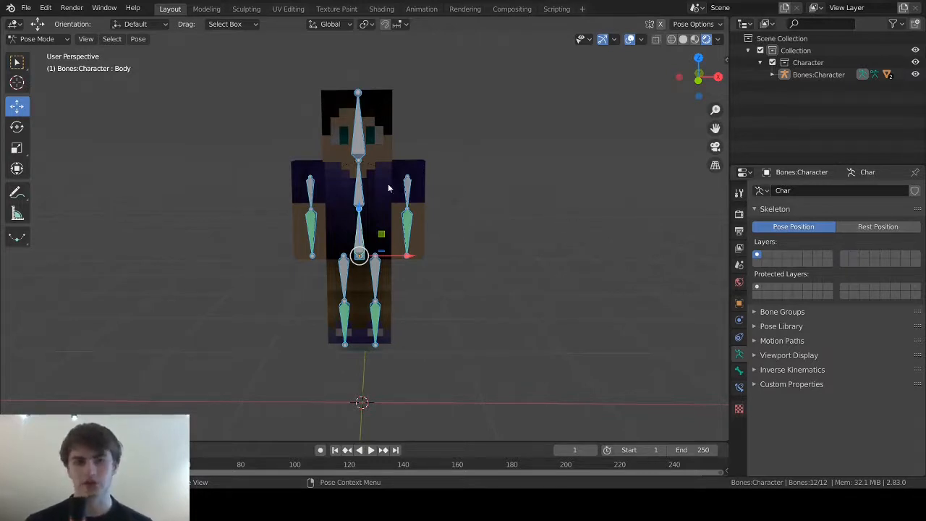
- Try rotating the Chest bone backward from a side view until the upper body is roughly horizontal, and undo the rotation
{"action": "middle_click_drag", "start_coordinate": [94, 176], "coordinate": [186, 184]}
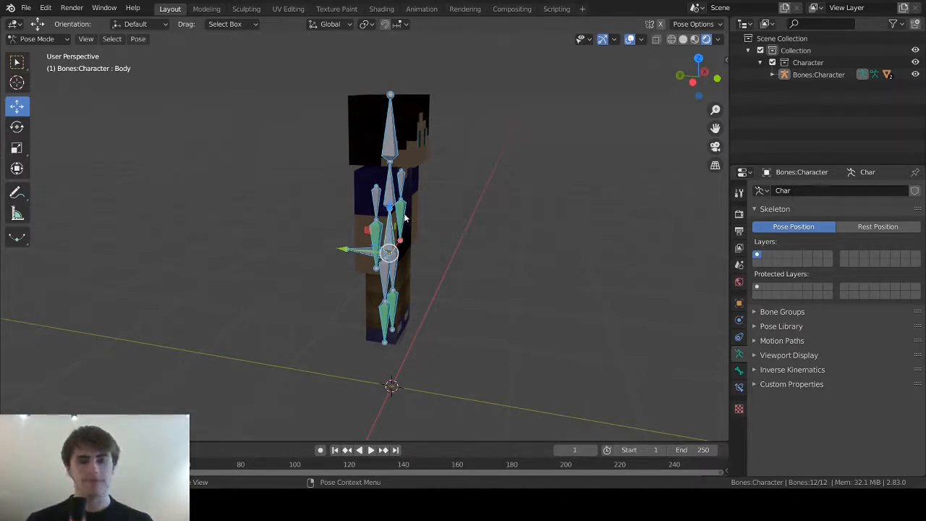
{"action": "left_click", "coordinate": [390, 199]}
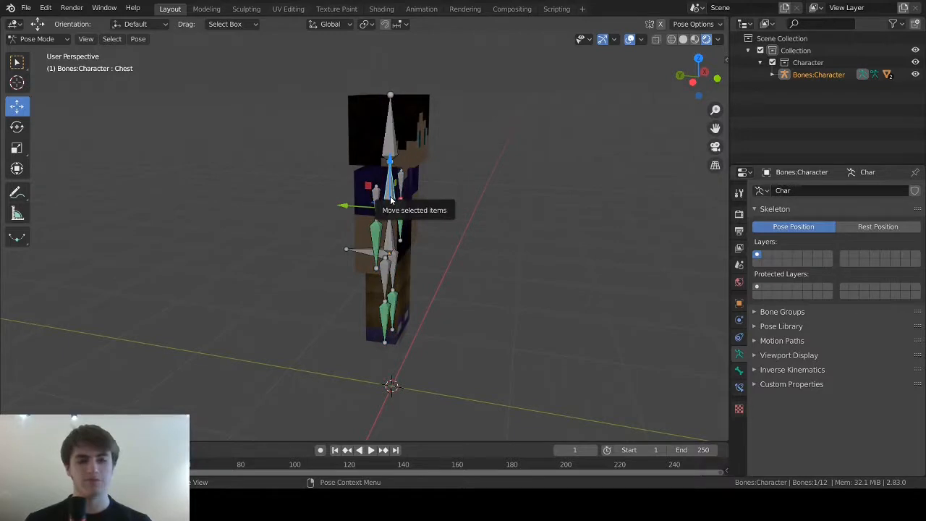
{"action": "key", "text": "r"}
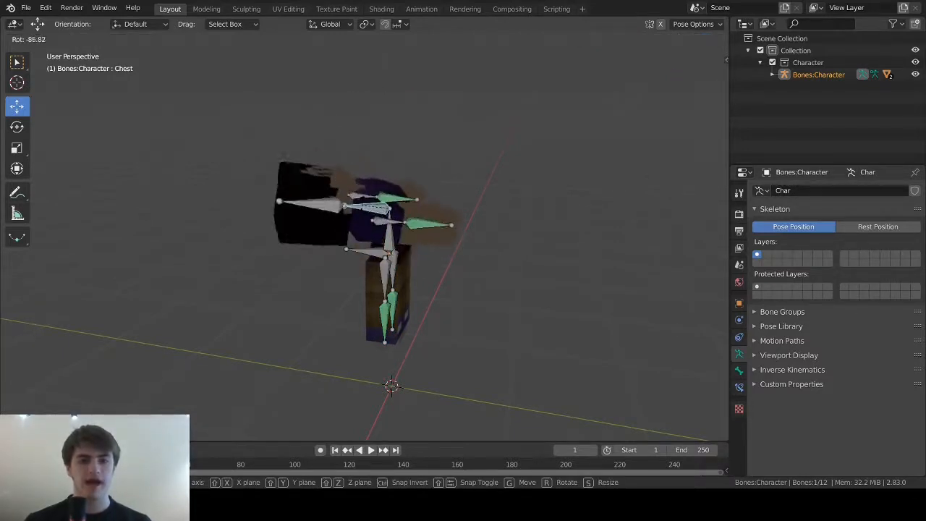
{"action": "key", "text": "Escape"}
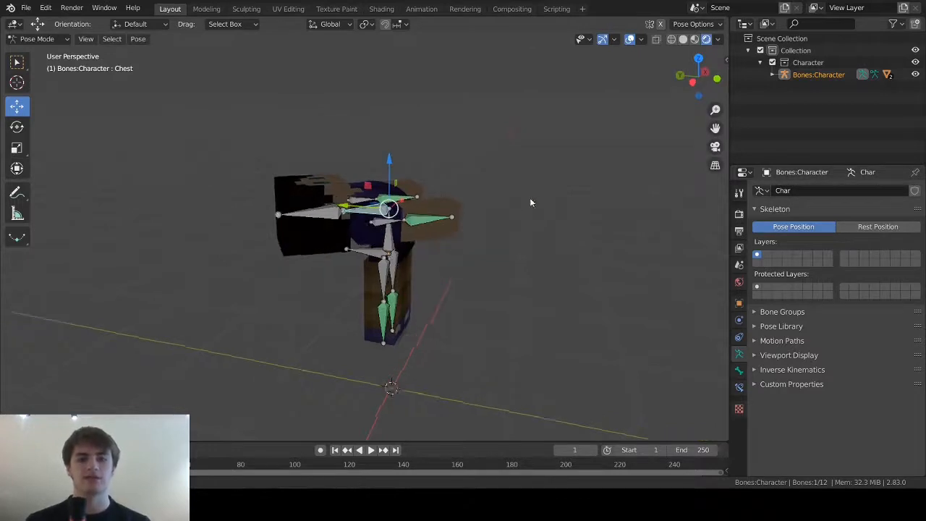
{"action": "middle_click_drag", "start_coordinate": [530, 203], "coordinate": [408, 215]}
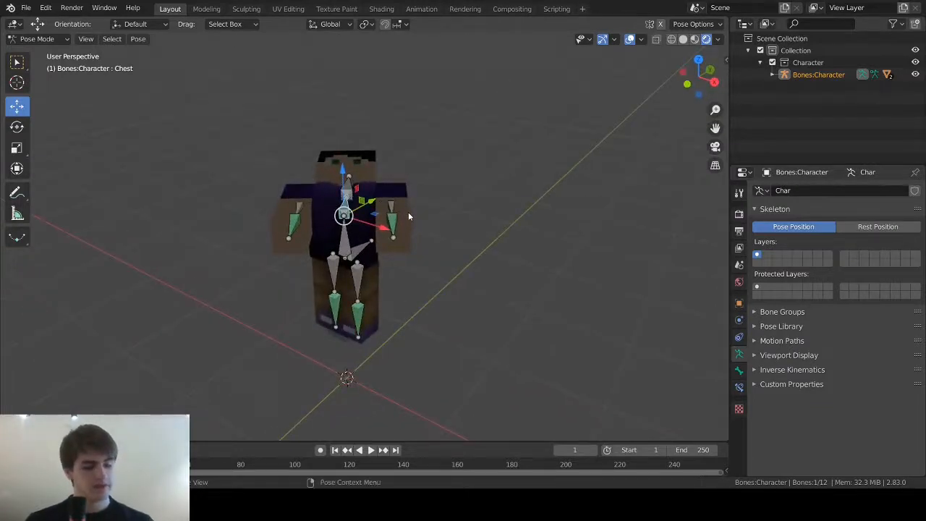
{"action": "key", "text": "ctrl+z"}
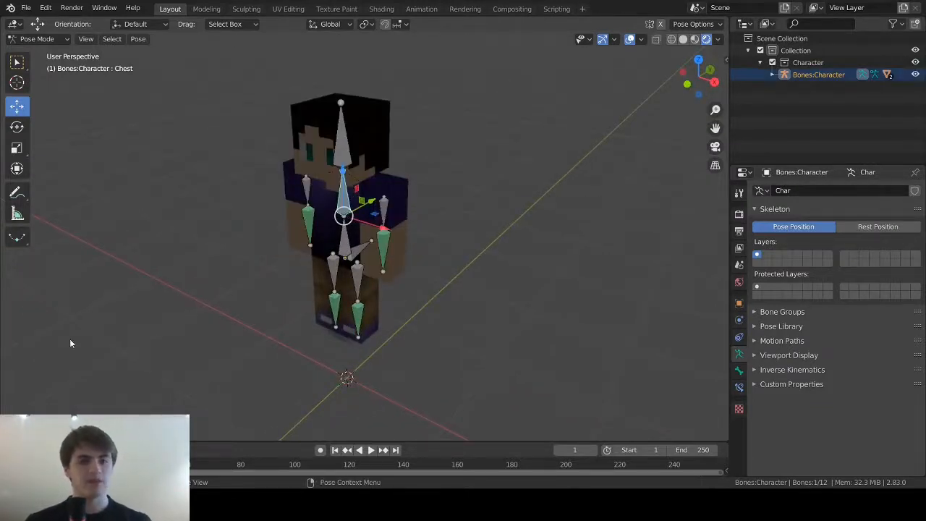
- Tilt the Chest bone backward with a free trackball rotation
{"action": "middle_click_drag", "start_coordinate": [36, 345], "coordinate": [71, 316]}
{"action": "left_click", "coordinate": [230, 318]}
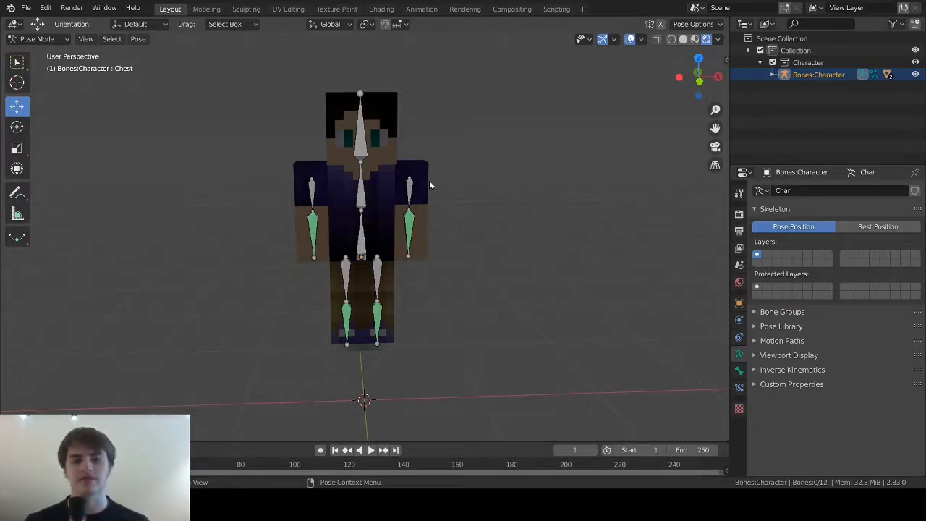
{"action": "middle_click_drag", "start_coordinate": [333, 203], "coordinate": [280, 201]}
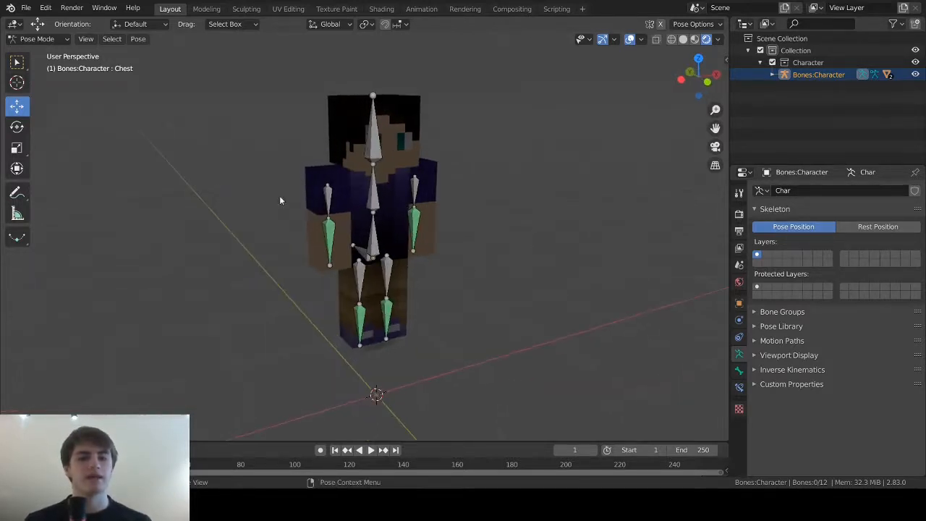
{"action": "middle_click_drag", "start_coordinate": [598, 175], "coordinate": [564, 173]}
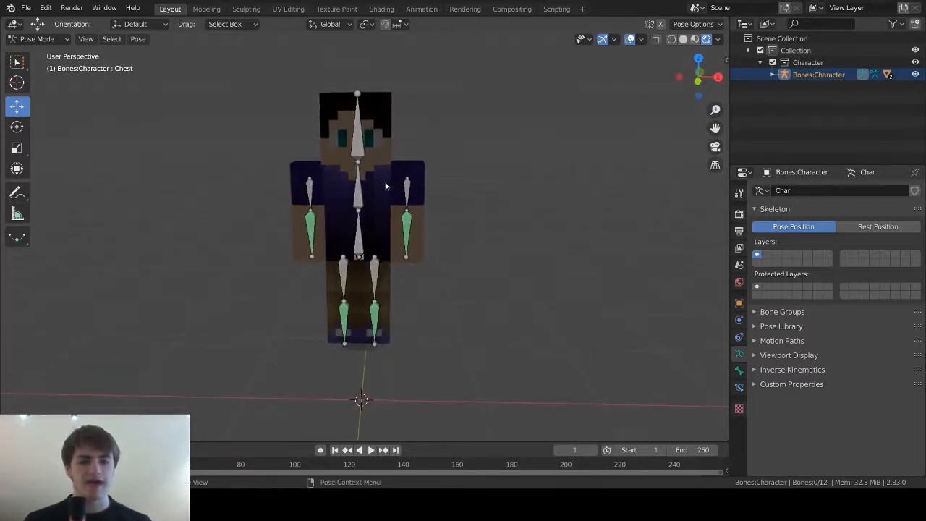
{"action": "left_click", "coordinate": [355, 197]}
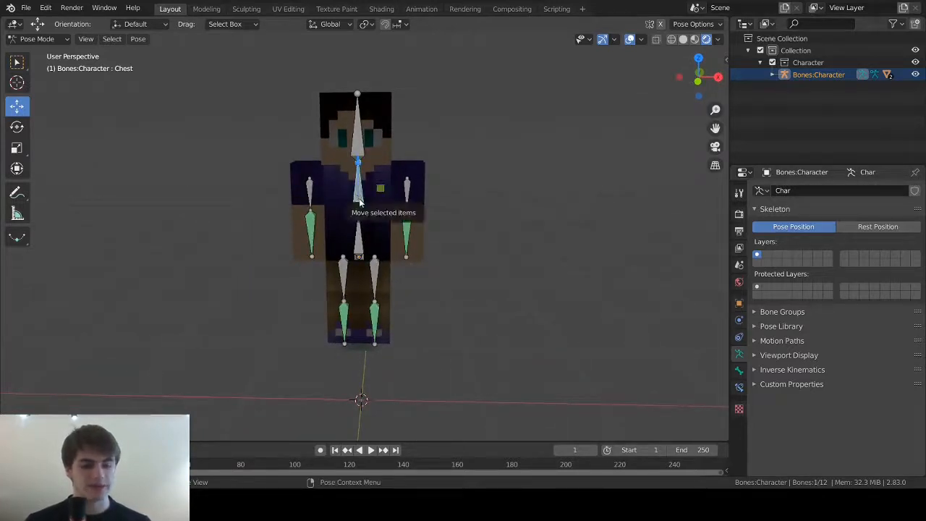
{"action": "key", "text": "r"}
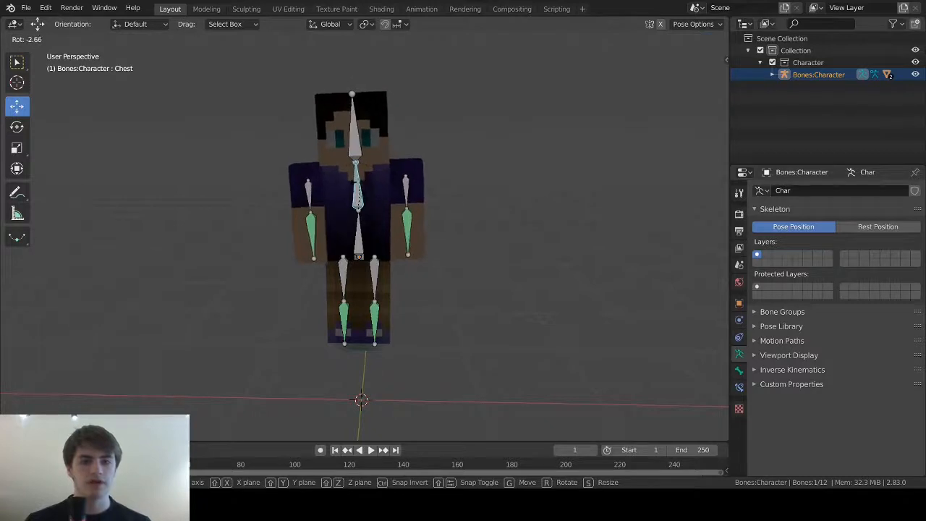
{"action": "key", "text": "r"}
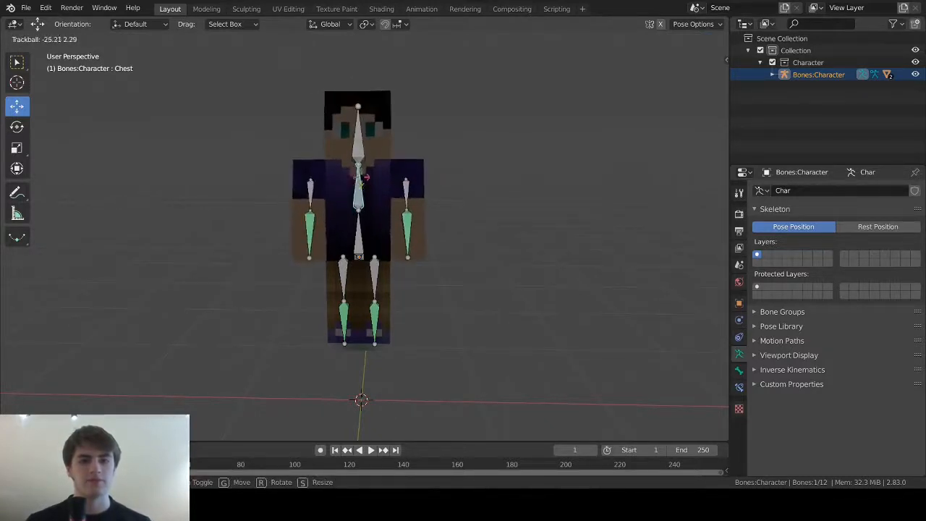
{"action": "left_click", "coordinate": [360, 157]}
- Tilt the Head bone backward with a free trackball rotation
{"action": "left_click", "coordinate": [359, 153]}
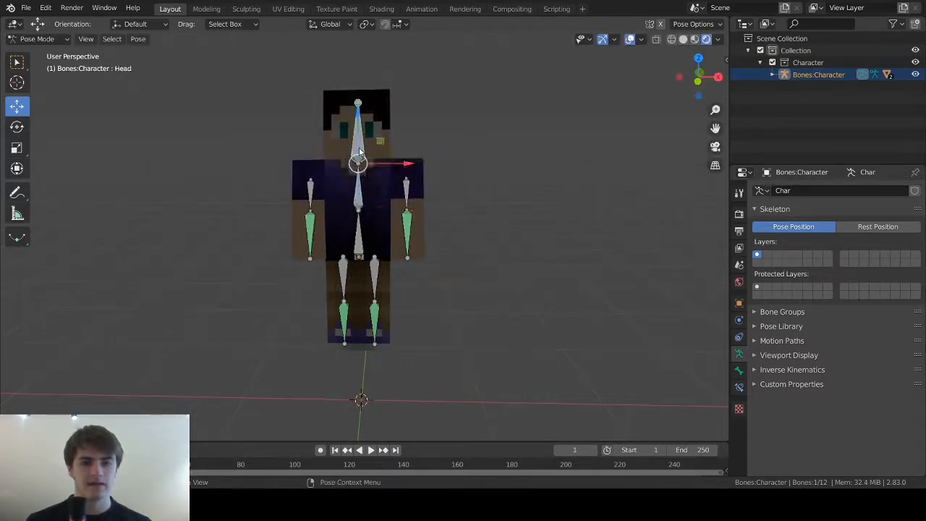
{"action": "key", "text": "r"}
{"action": "key", "text": "r"}
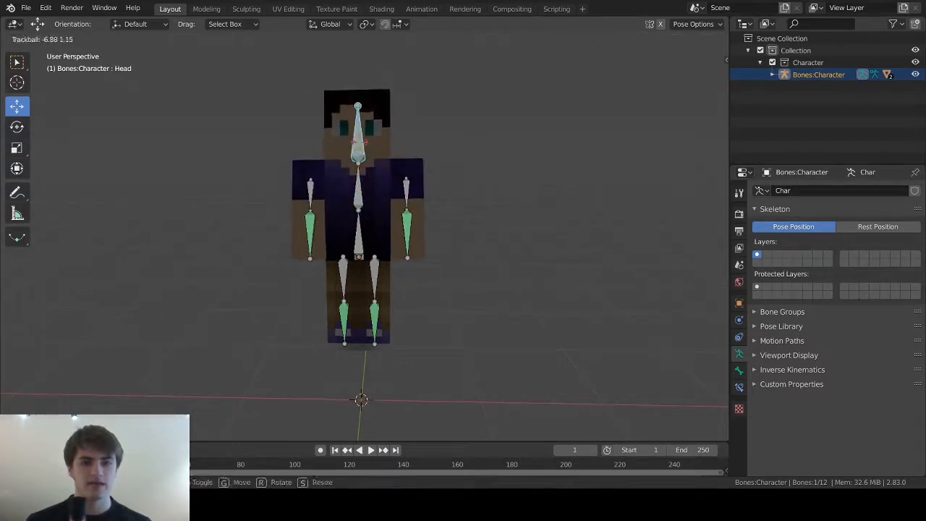
{"action": "left_click", "coordinate": [348, 145]}
{"action": "middle_click_drag", "start_coordinate": [211, 159], "coordinate": [451, 122]}
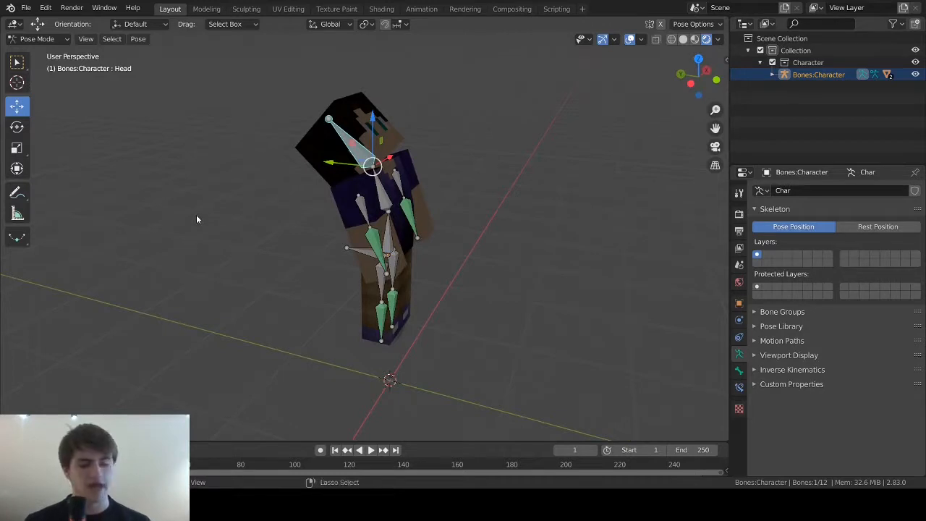
- Clear the rotation of the Head bone and its parent Chest bone, and deselect all bones
{"action": "key", "text": "alt+r"}
{"action": "key", "text": "bracketleft"}
{"action": "key", "text": "alt+r"}
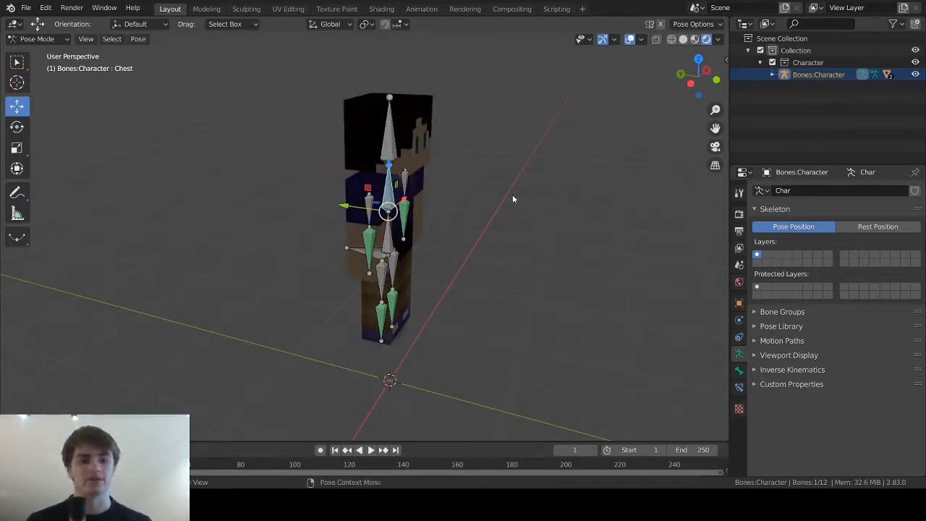
{"action": "key", "text": "alt+a"}
{"action": "middle_click_drag", "start_coordinate": [499, 238], "coordinate": [438, 224]}
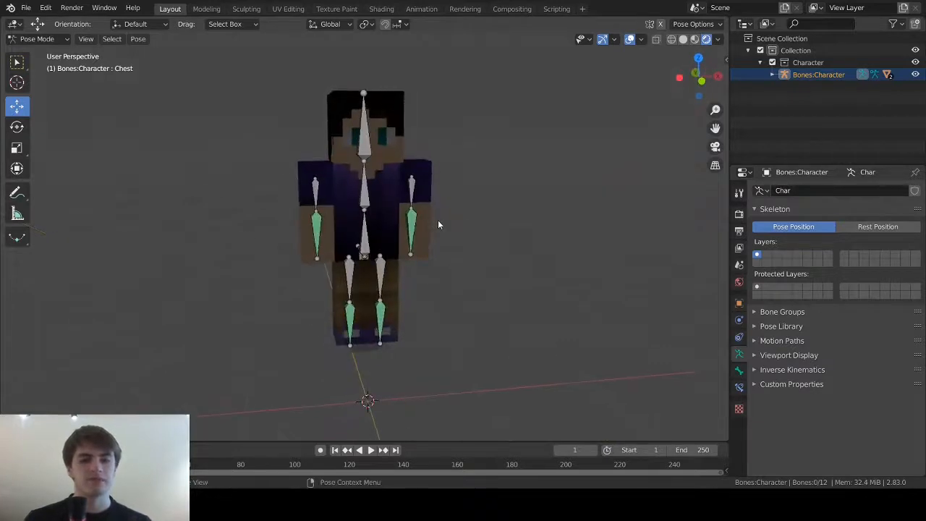
{"action": "scroll", "coordinate": [438, 223], "scroll_direction": "up", "scroll_amount": 4}
{"action": "scroll", "coordinate": [428, 215], "scroll_direction": "down", "scroll_amount": 3}
{"action": "scroll", "coordinate": [342, 74], "scroll_direction": "up", "scroll_amount": 4}
{"action": "scroll", "coordinate": [355, 75], "scroll_direction": "down", "scroll_amount": 2}
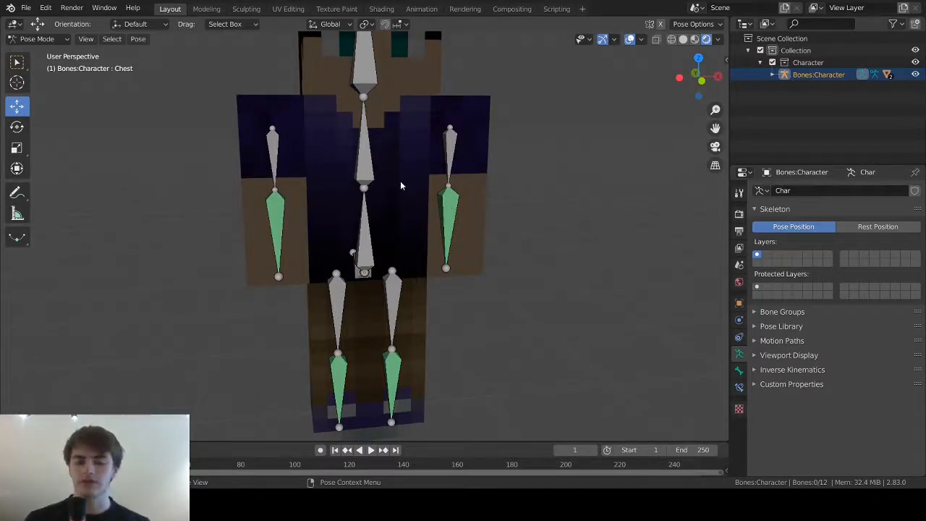
{"action": "scroll", "coordinate": [398, 186], "scroll_direction": "down", "scroll_amount": 1}
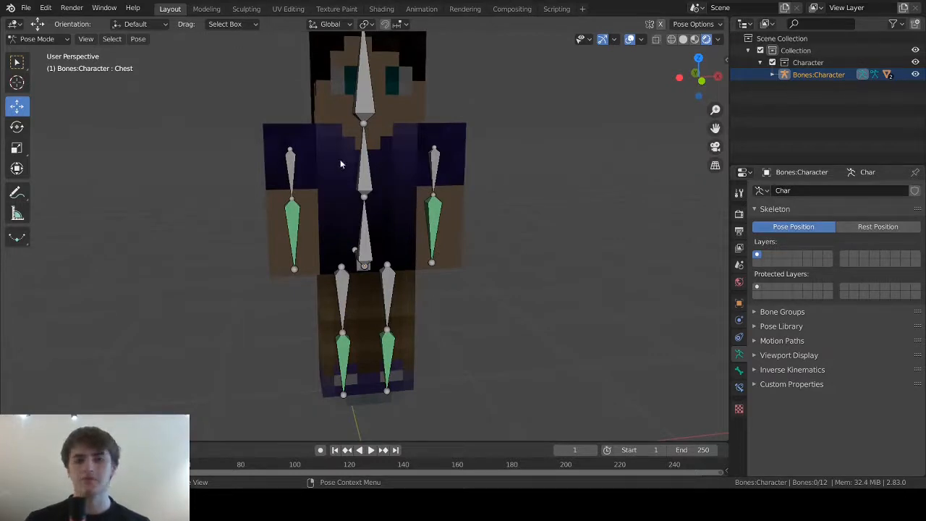
{"action": "mouse_move", "coordinate": [341, 161]}
{"action": "middle_mouse_down"}
{"action": "mouse_move", "coordinate": [275, 166]}
{"action": "mouse_move", "coordinate": [345, 171]}
{"action": "middle_mouse_up"}
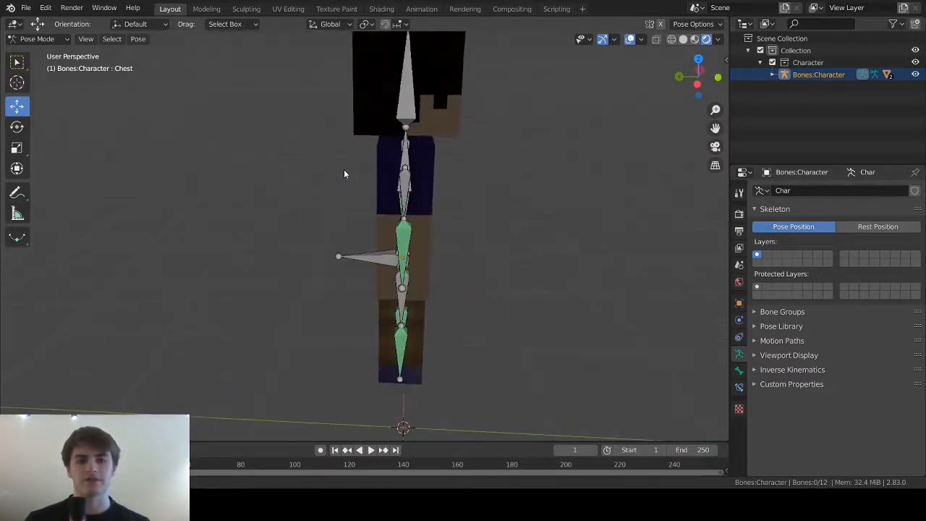
- Select the Chest bone of the character, seen from the front
{"action": "middle_click_drag", "start_coordinate": [477, 161], "coordinate": [379, 154]}
{"action": "scroll", "coordinate": [380, 153], "scroll_direction": "down", "scroll_amount": 1}
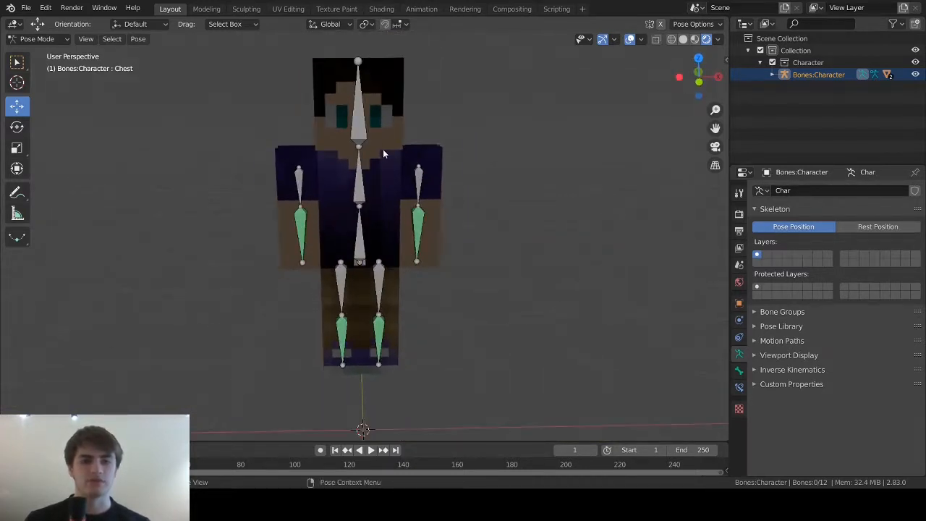
{"action": "left_click", "coordinate": [362, 196]}
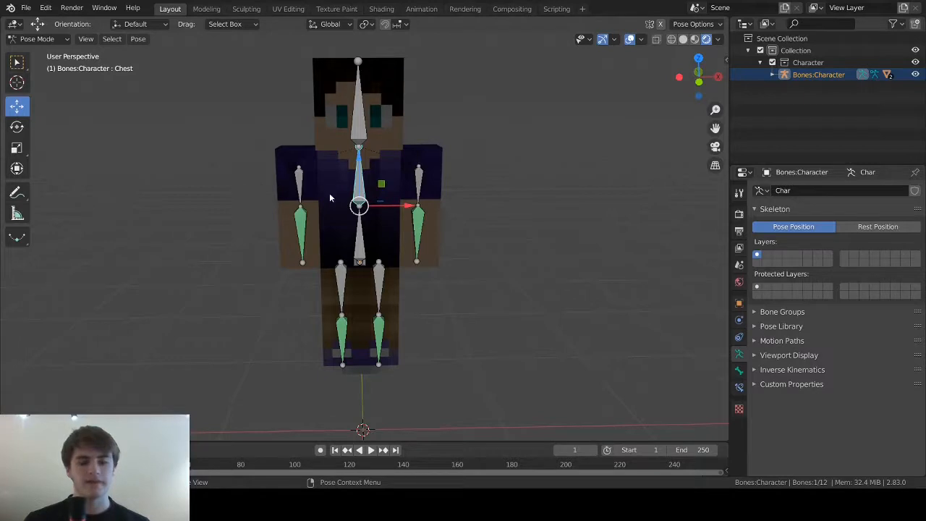
{"action": "middle_click_drag", "start_coordinate": [83, 152], "coordinate": [122, 153]}
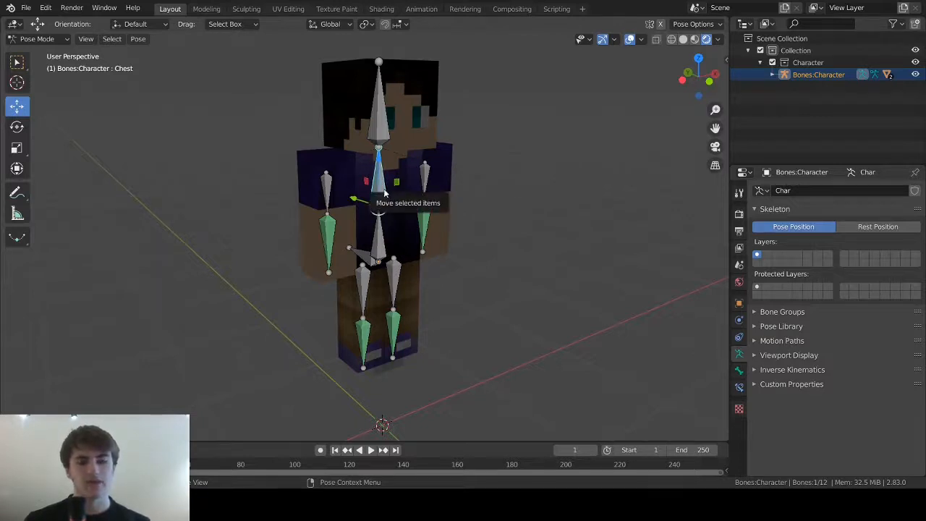
{"action": "middle_click_drag", "start_coordinate": [475, 174], "coordinate": [434, 167]}
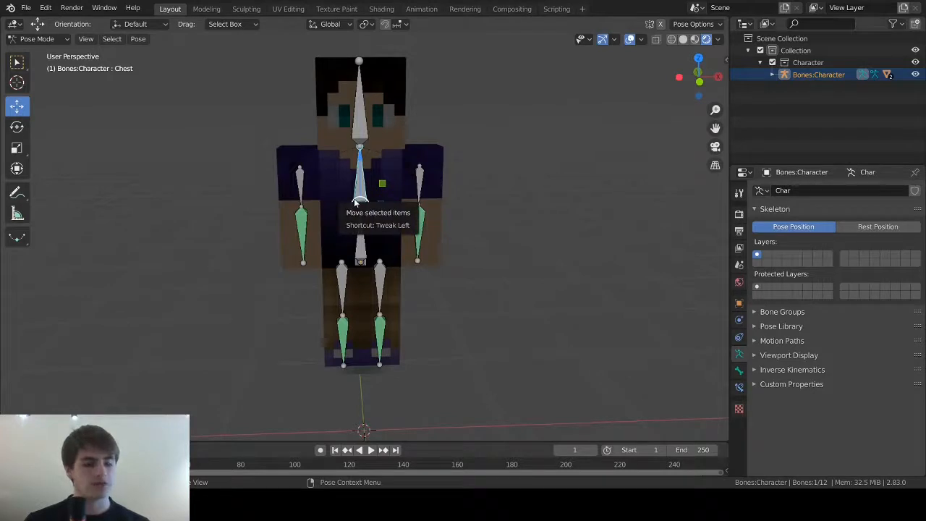
- Try a standard rotation and a free trackball rotation on the Chest bone, cancelling each one
{"action": "key", "text": "r"}
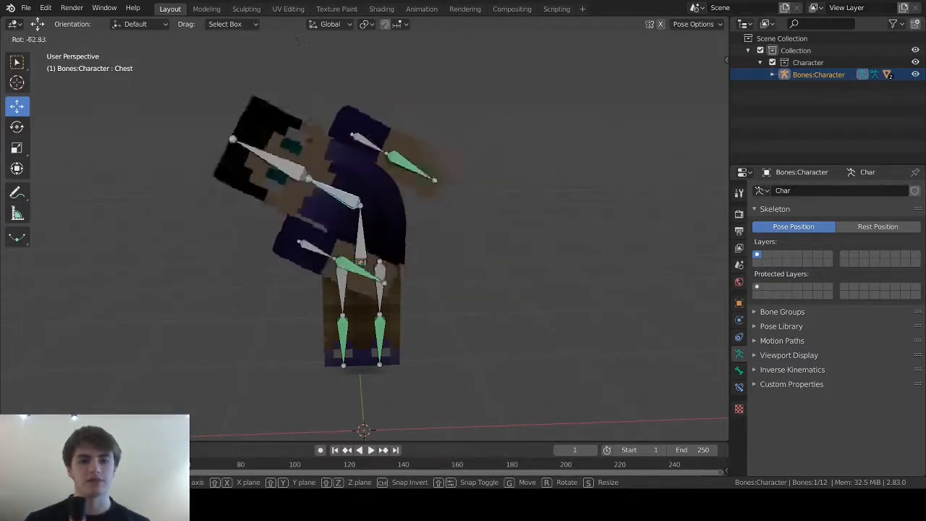
{"action": "right_click", "coordinate": [562, 307]}
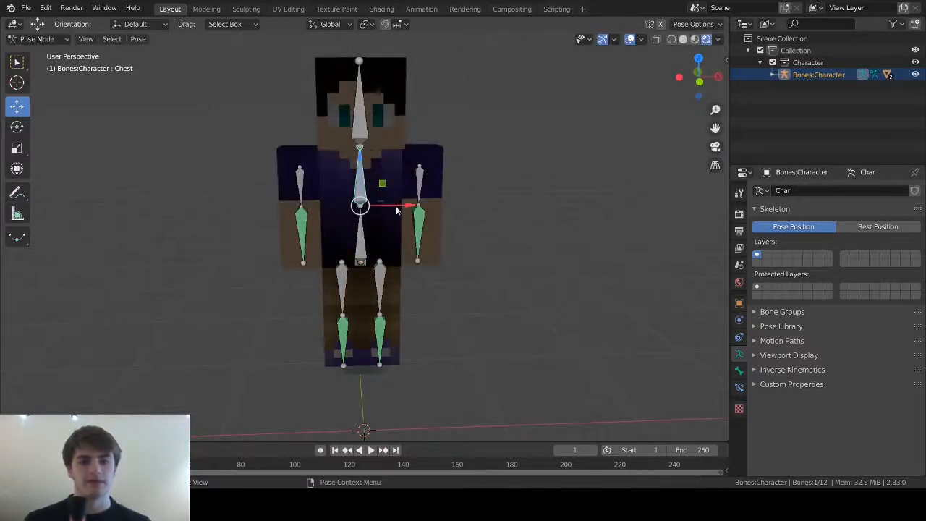
{"action": "key", "text": "r"}
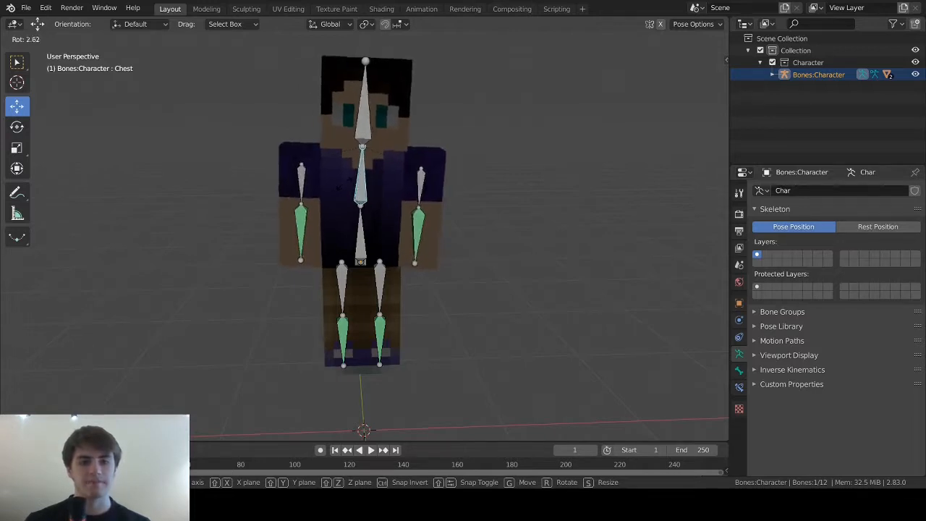
{"action": "key", "text": "r"}
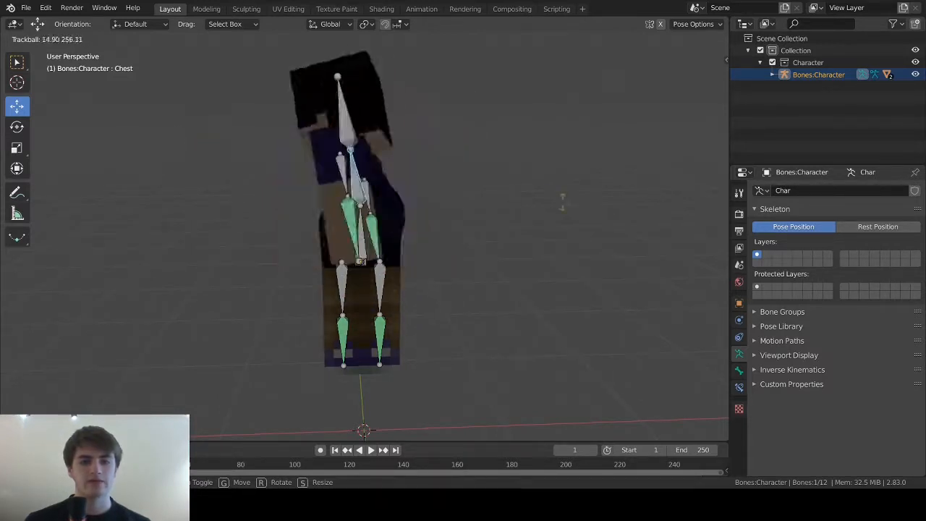
{"action": "key", "text": "Escape"}
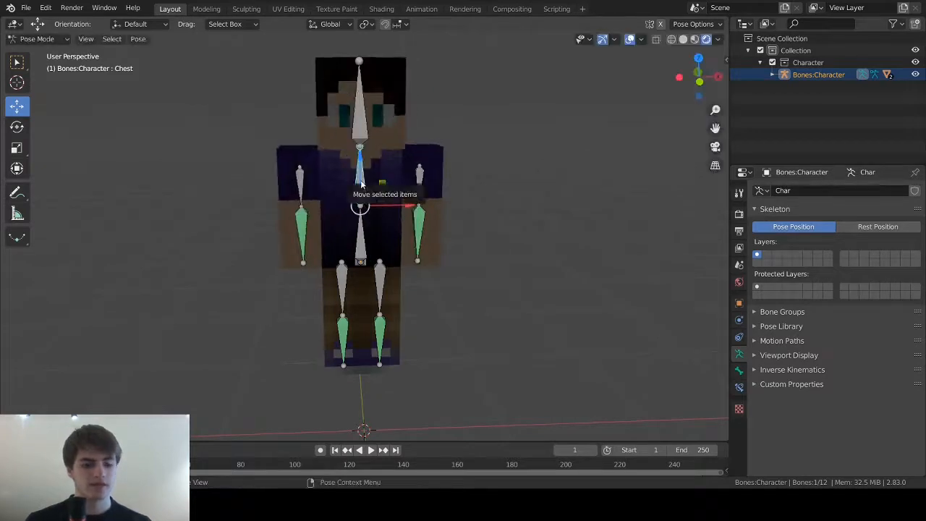
{"action": "key", "text": "r"}
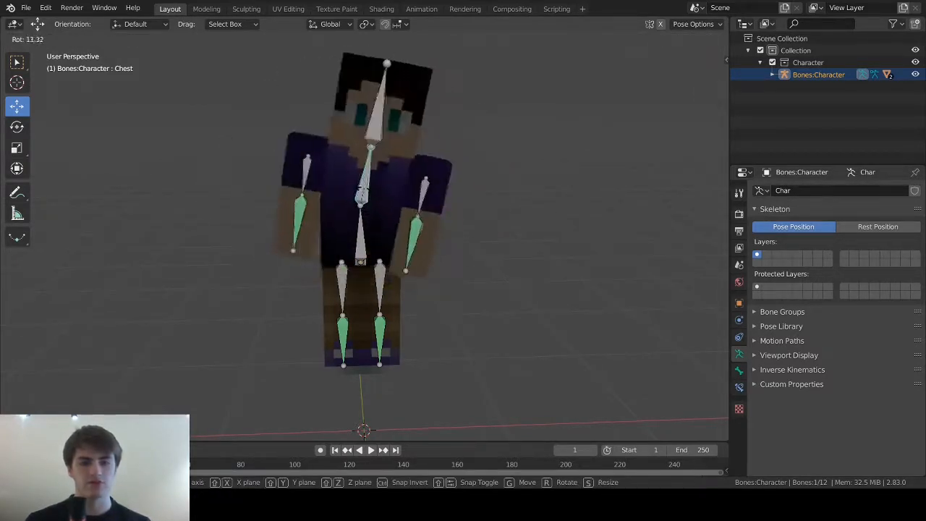
{"action": "key", "text": "r"}
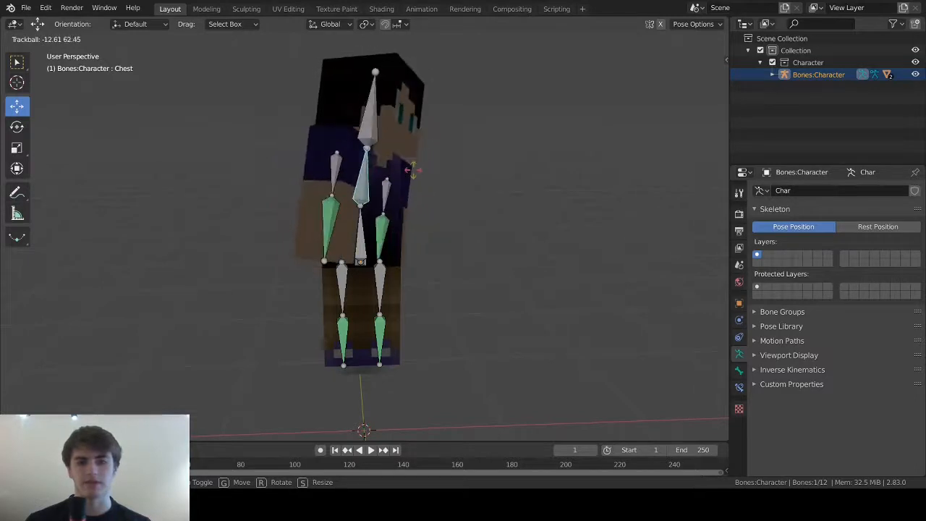
{"action": "right_click", "coordinate": [353, 170]}
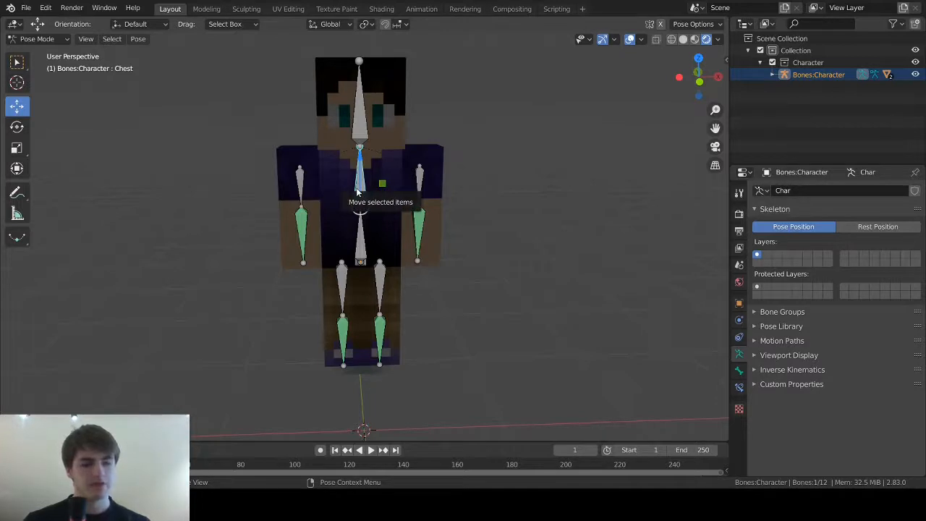
- Tilt the Chest bone about 4 degrees toward the character's right with a standard rotation, and deselect it
{"action": "key", "text": "r"}
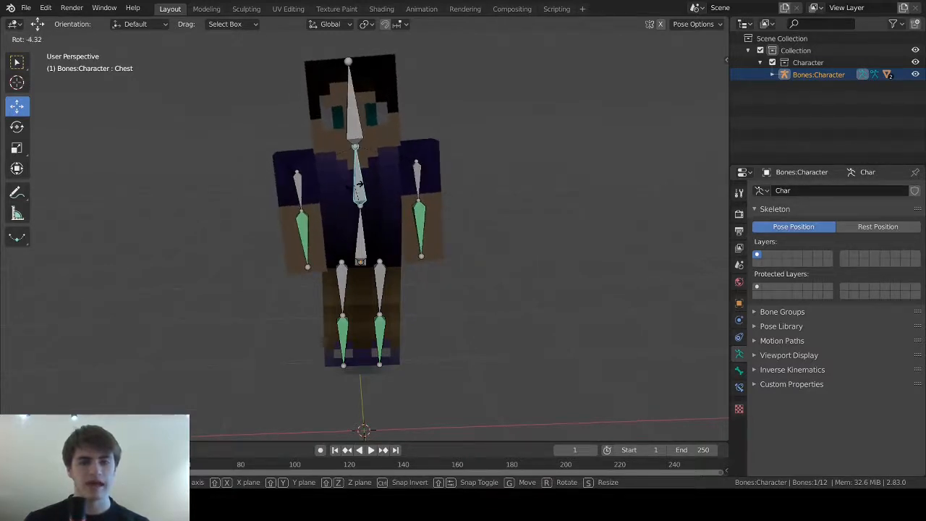
{"action": "left_click", "coordinate": [360, 185]}
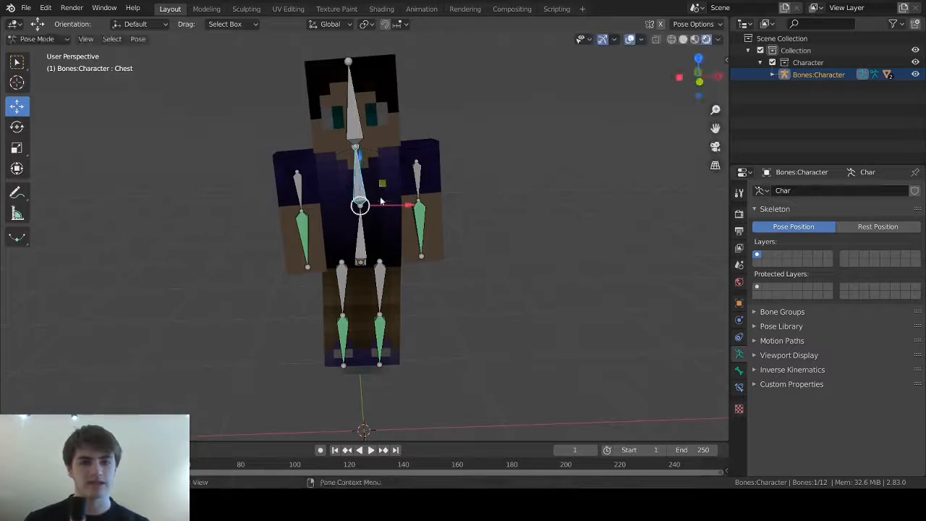
{"action": "left_click", "coordinate": [341, 167]}
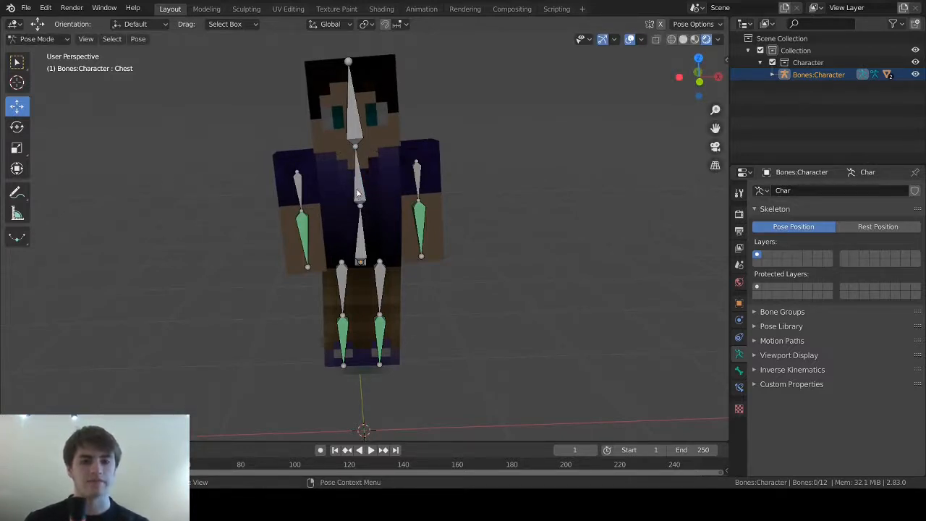
- Turn the Chest bone about 39 degrees toward the character's right with a free trackball rotation, and deselect it
{"action": "left_click", "coordinate": [356, 193]}
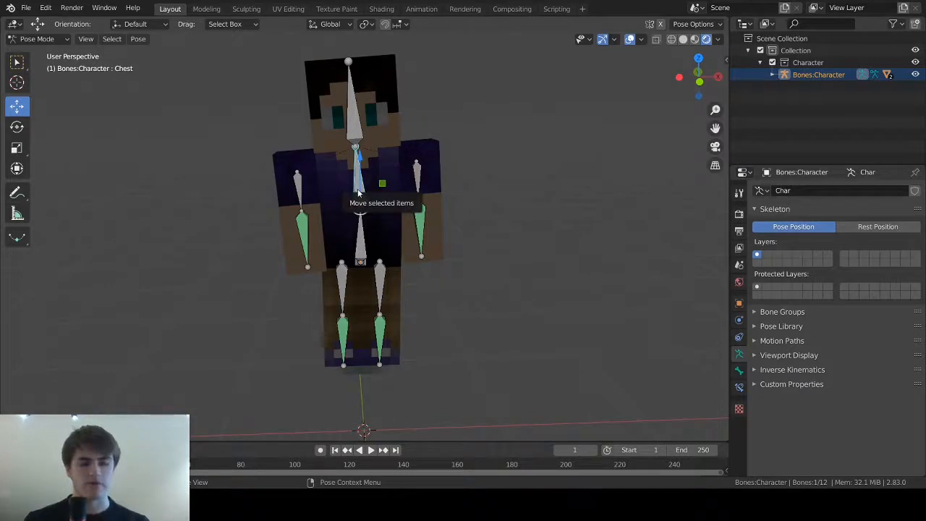
{"action": "key", "text": "r"}
{"action": "key", "text": "r"}
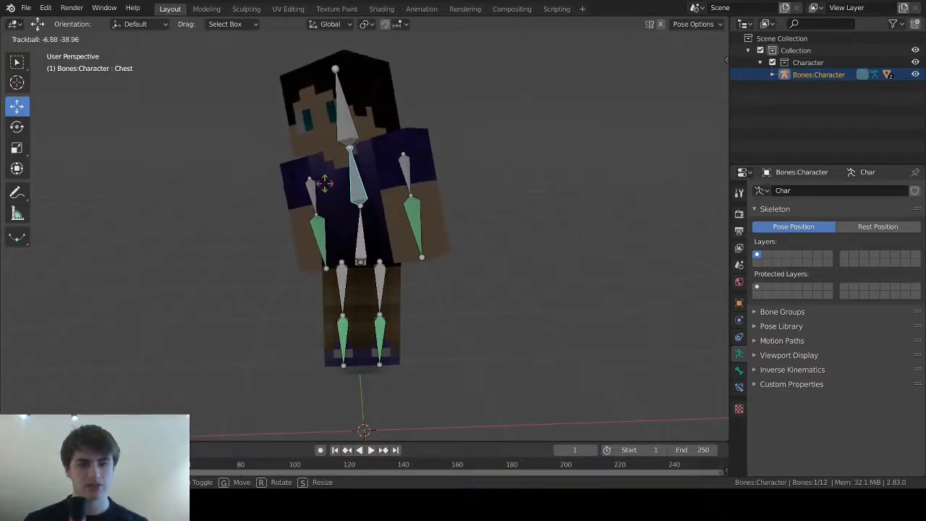
{"action": "left_click", "coordinate": [324, 183]}
{"action": "left_click", "coordinate": [229, 178]}
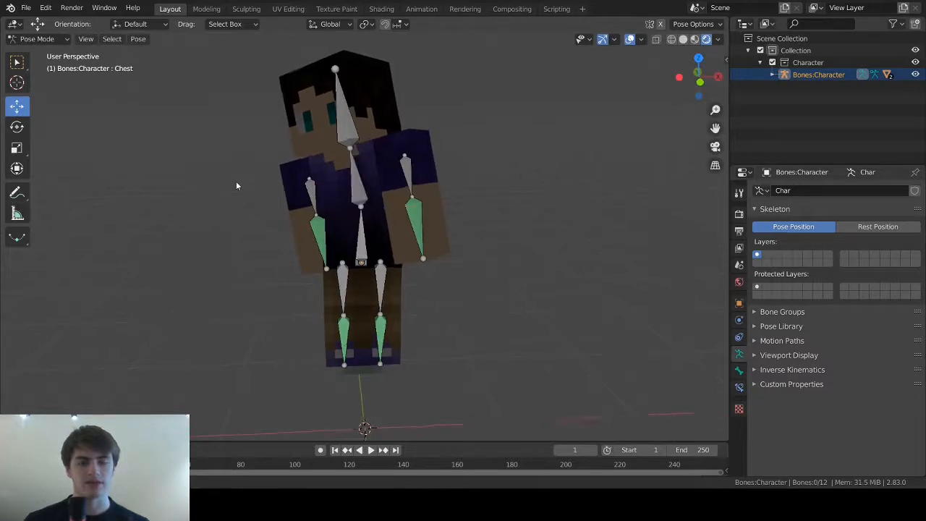
- Rotate the Chest bone about 13 degrees with a standard rotation to straighten the upper body, and deselect it
{"action": "mouse_move", "coordinate": [236, 181]}
{"action": "middle_mouse_down"}
{"action": "mouse_move", "coordinate": [355, 183]}
{"action": "mouse_move", "coordinate": [422, 169]}
{"action": "mouse_move", "coordinate": [244, 182]}
{"action": "middle_mouse_up"}
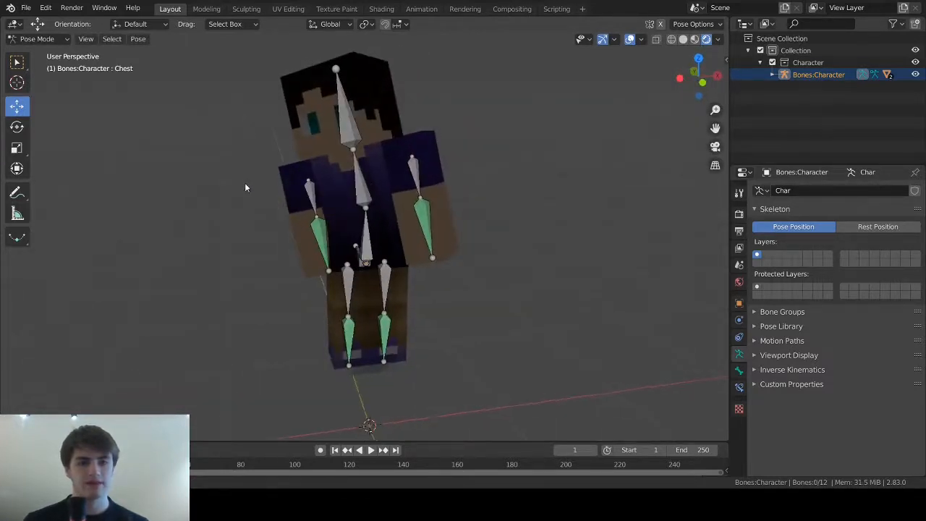
{"action": "left_click", "coordinate": [358, 189]}
{"action": "key", "text": "r"}
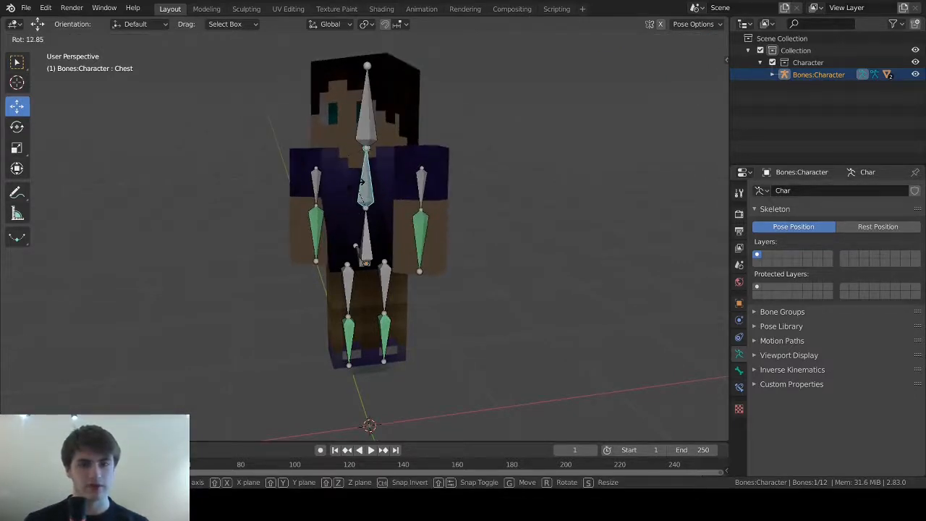
{"action": "left_click", "coordinate": [361, 185]}
{"action": "left_click", "coordinate": [496, 205]}
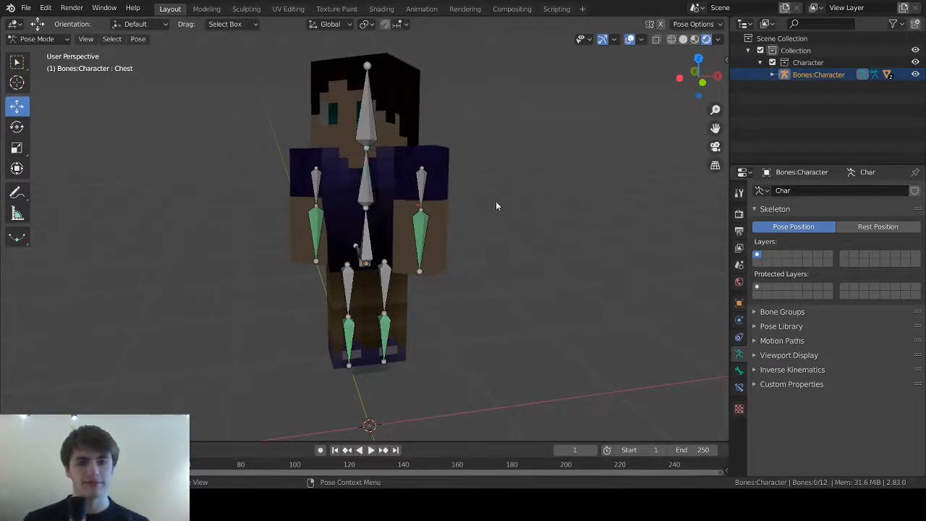
- Turn the Chest bone further toward the character's right with a free trackball rotation, and deselect it
{"action": "left_click", "coordinate": [365, 181]}
{"action": "key", "text": "r"}
{"action": "key", "text": "r"}
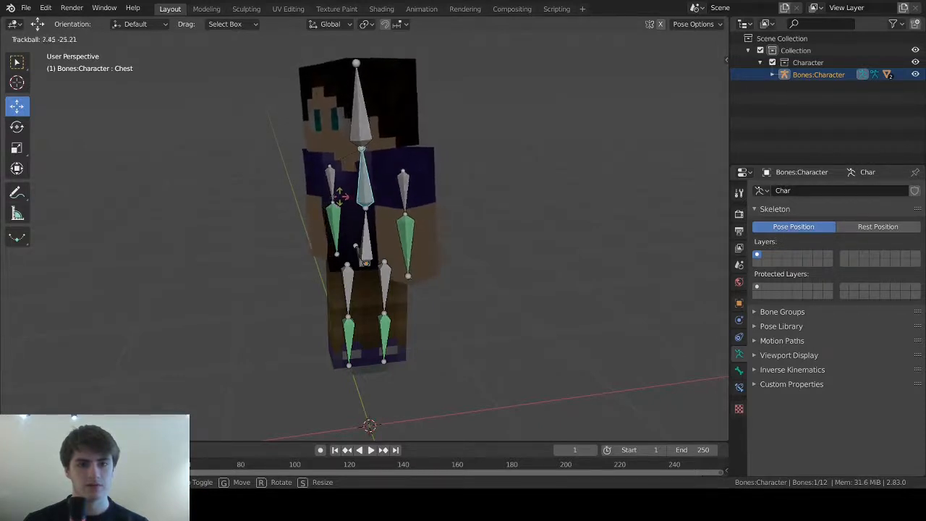
{"action": "left_click", "coordinate": [343, 196]}
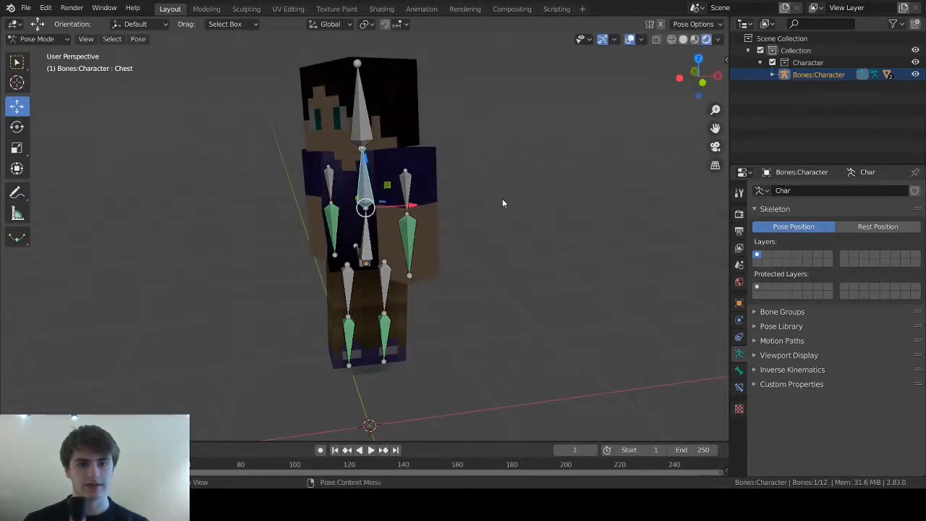
{"action": "middle_click_drag", "start_coordinate": [502, 198], "coordinate": [501, 198]}
{"action": "left_click", "coordinate": [501, 199]}
- Turn the Head bone toward the character's right with a trackball rotation, and straighten its sideways tilt with a standard rotation
{"action": "middle_click_drag", "start_coordinate": [162, 204], "coordinate": [226, 212]}
{"action": "left_click", "coordinate": [386, 134]}
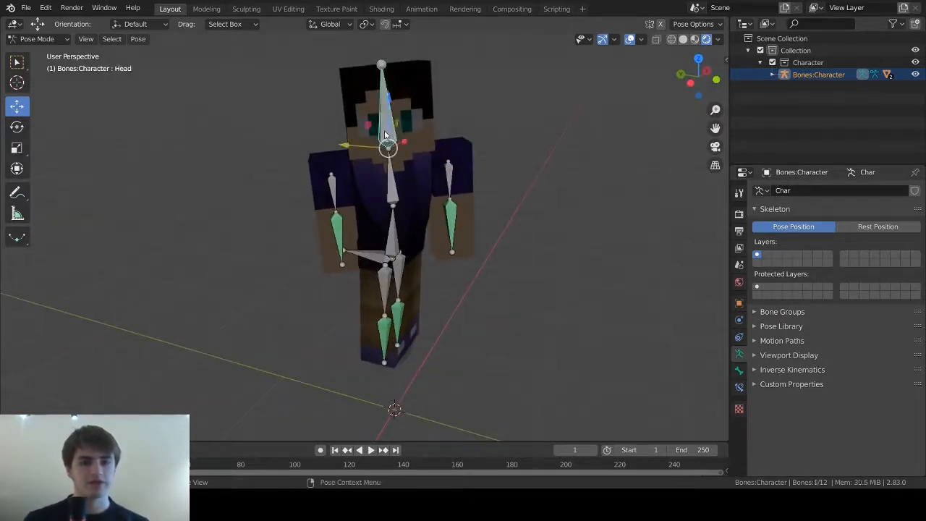
{"action": "key", "text": "r"}
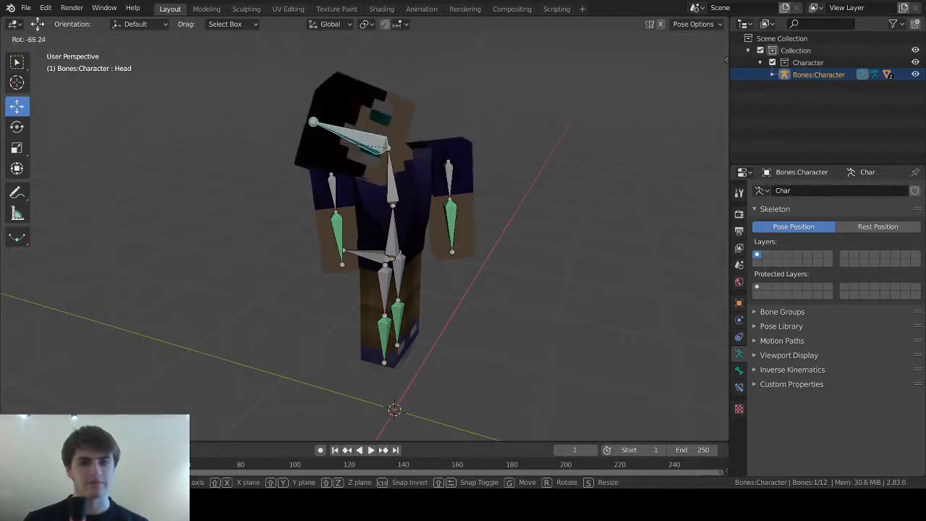
{"action": "right_click", "coordinate": [352, 130]}
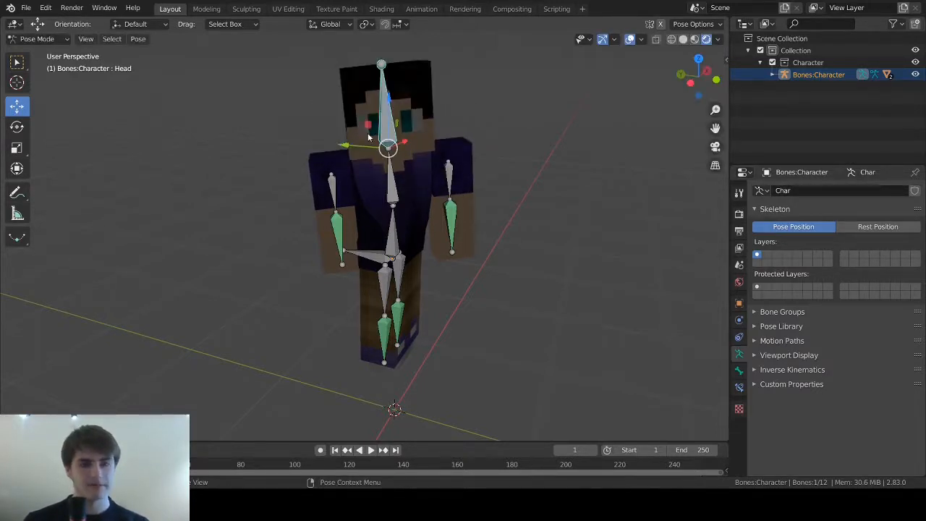
{"action": "key", "text": "r"}
{"action": "key", "text": "r"}
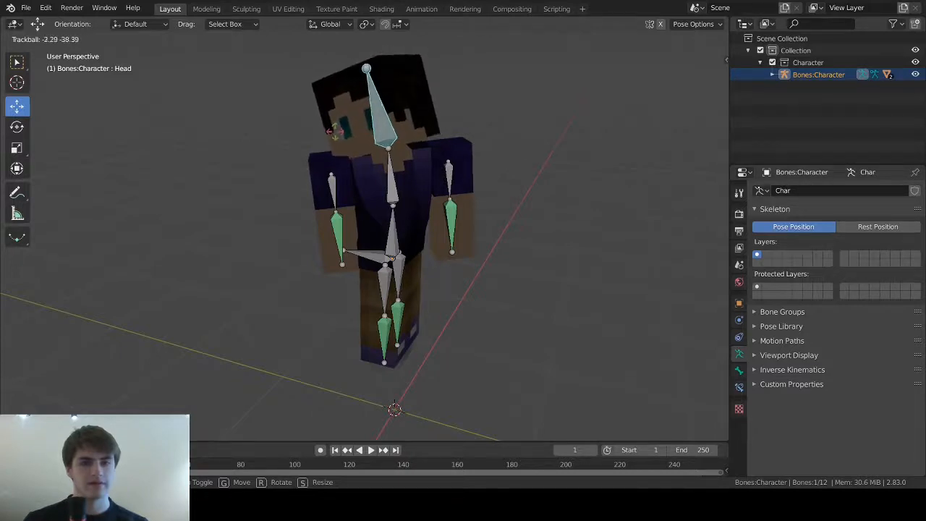
{"action": "left_click", "coordinate": [333, 132]}
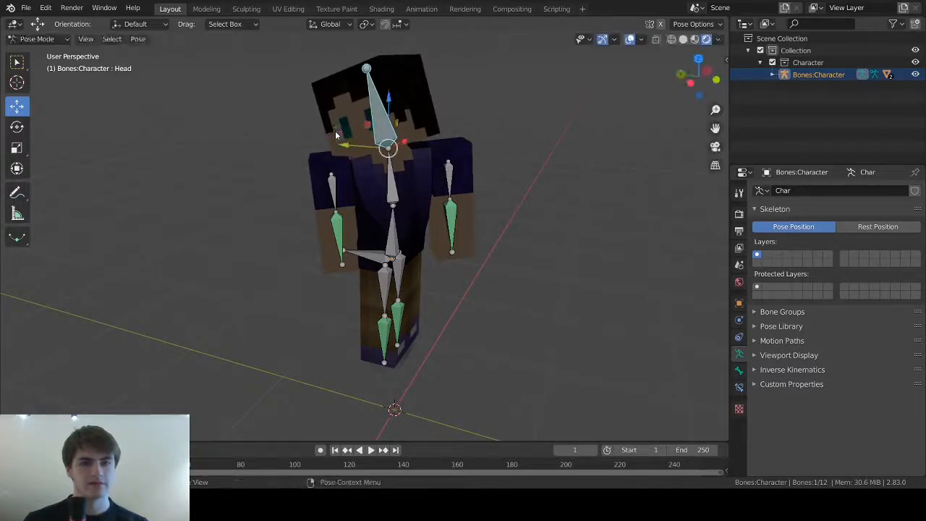
{"action": "key", "text": "r"}
{"action": "left_click", "coordinate": [385, 127]}
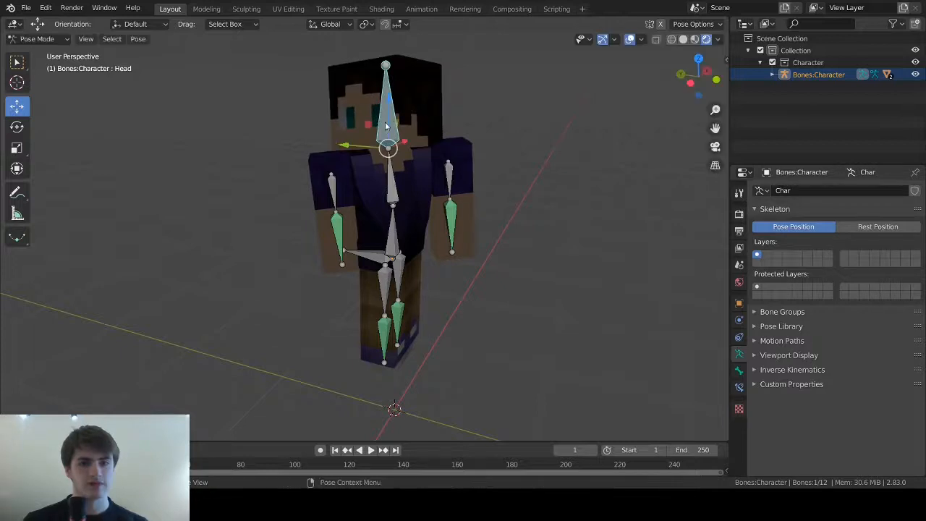
- Turn the Head bone further right with another trackball rotation, level it with a standard rotation, and deselect all bones
{"action": "key", "text": "r"}
{"action": "key", "text": "r"}
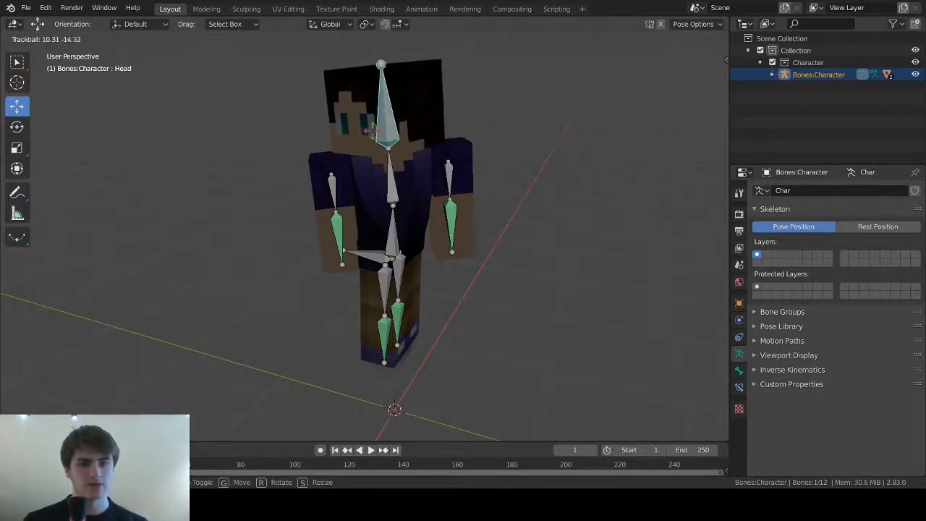
{"action": "left_click", "coordinate": [365, 133]}
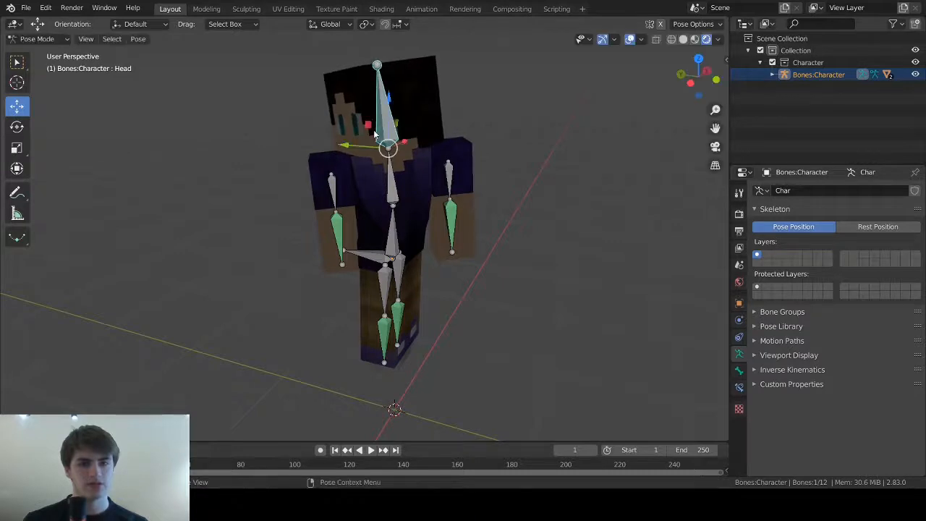
{"action": "key", "text": "r"}
{"action": "left_click", "coordinate": [379, 132]}
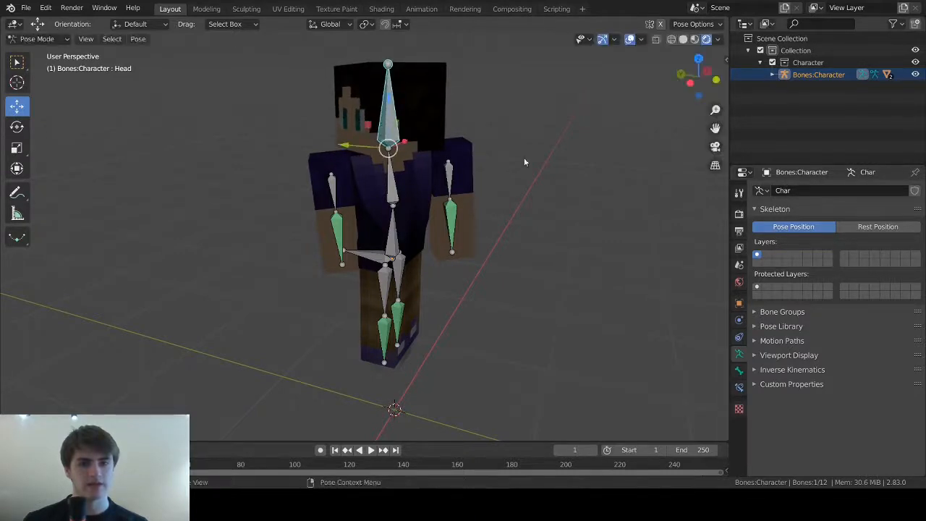
{"action": "middle_click_drag", "start_coordinate": [524, 157], "coordinate": [603, 160]}
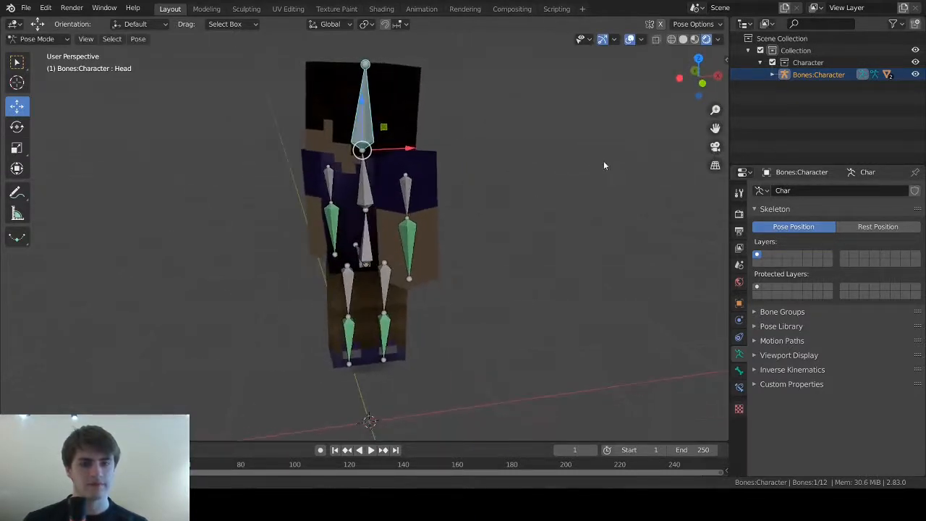
{"action": "key", "text": "alt+a"}
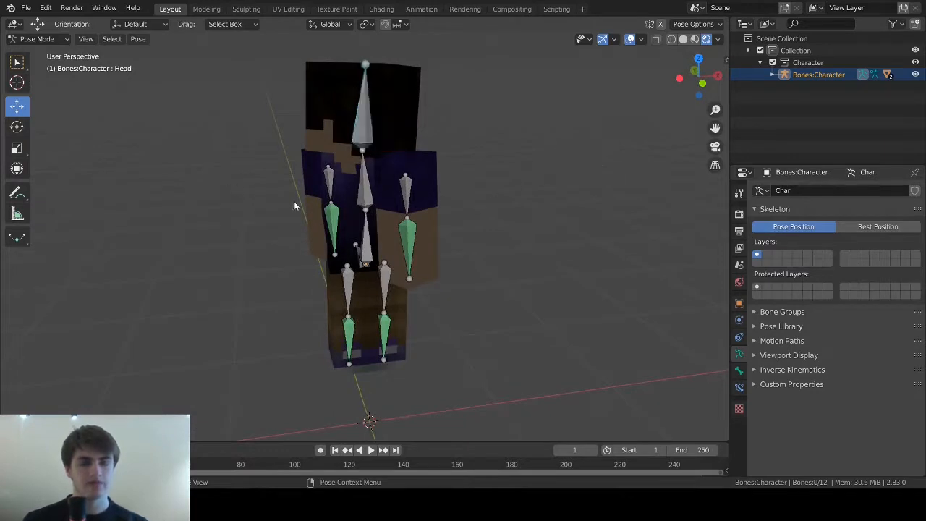
- Swing the upper left arm bone forward and slightly outward with a free trackball rotation
{"action": "left_click", "coordinate": [400, 188]}
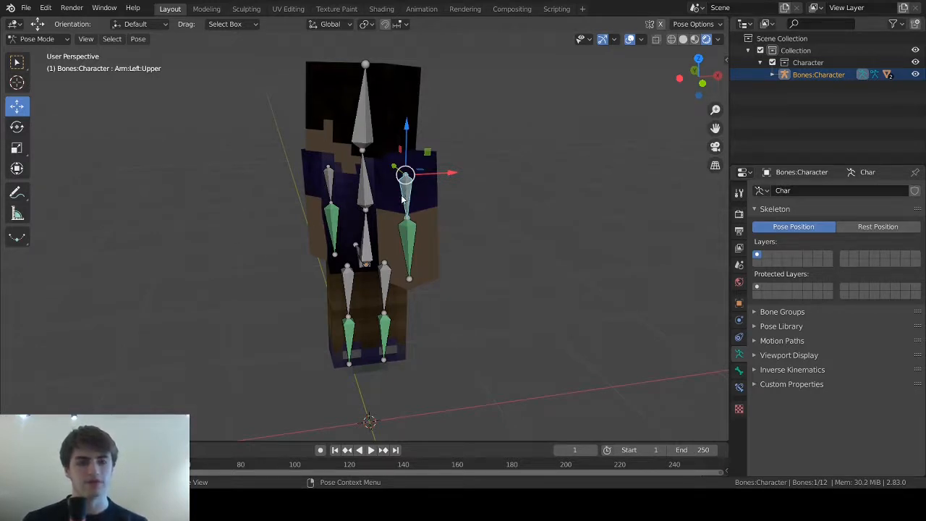
{"action": "key", "text": "r"}
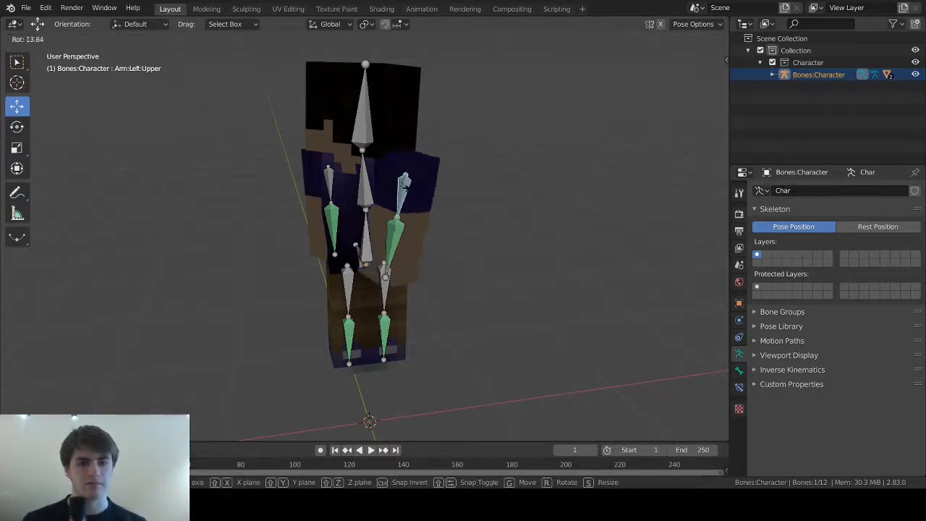
{"action": "key", "text": "r"}
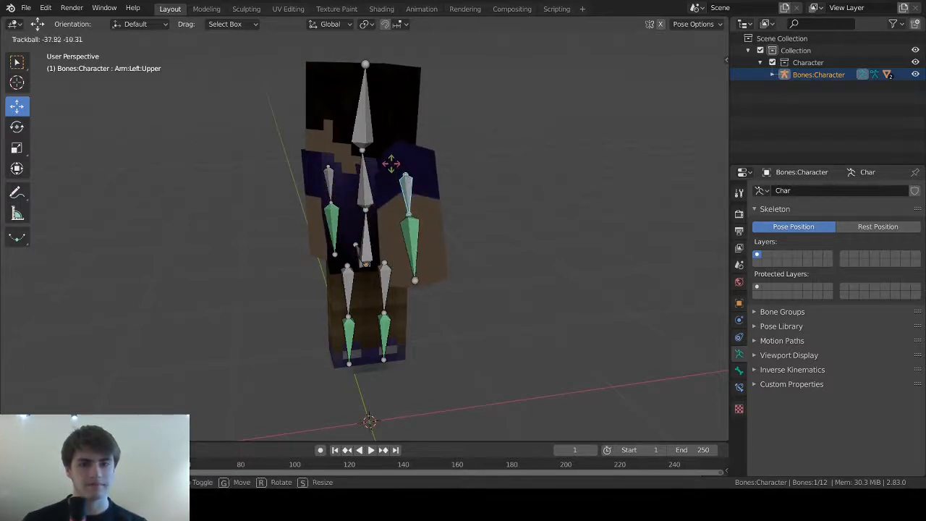
{"action": "left_click", "coordinate": [381, 167]}
{"action": "middle_click_drag", "start_coordinate": [380, 171], "coordinate": [356, 199]}
- Swing the upper right arm bone backward with a free trackball rotation
{"action": "left_click", "coordinate": [354, 187]}
{"action": "key", "text": "r"}
{"action": "key", "text": "r"}
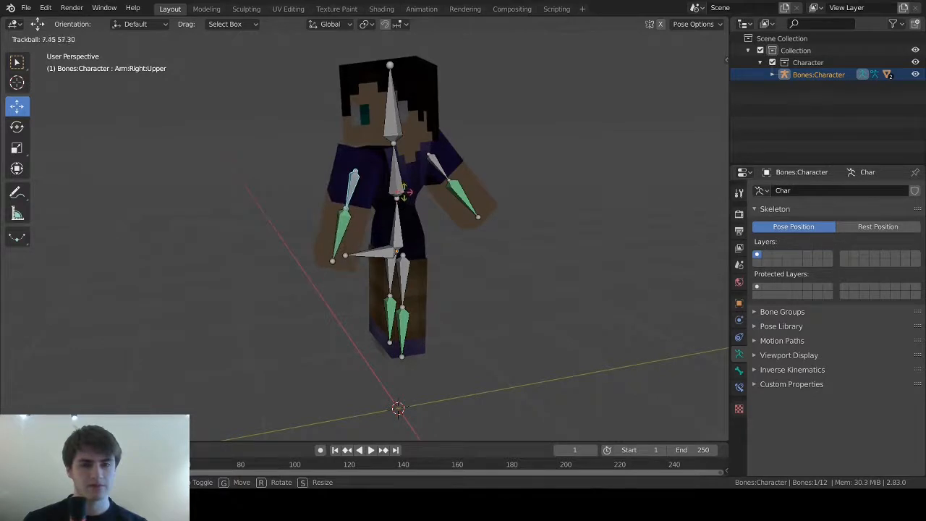
{"action": "left_click", "coordinate": [390, 230]}
{"action": "middle_click_drag", "start_coordinate": [409, 274], "coordinate": [381, 259]}
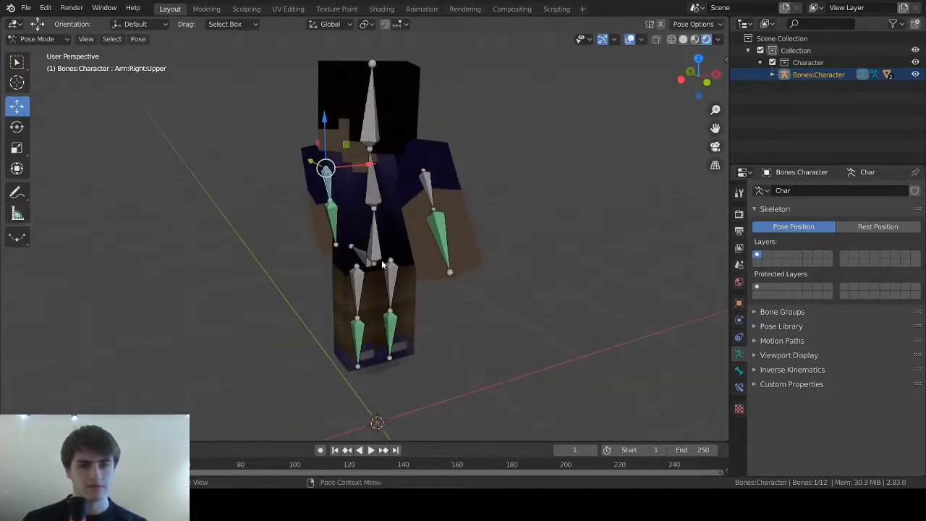
- Swing the upper right leg bone forward with a trackball rotation
{"action": "left_click", "coordinate": [356, 273]}
{"action": "key", "text": "r"}
{"action": "key", "text": "r"}
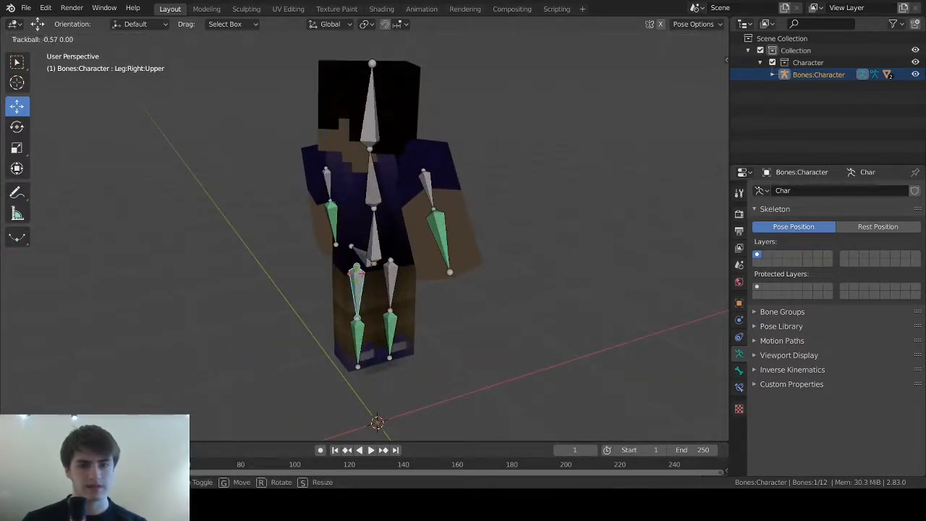
{"action": "left_click", "coordinate": [368, 264]}
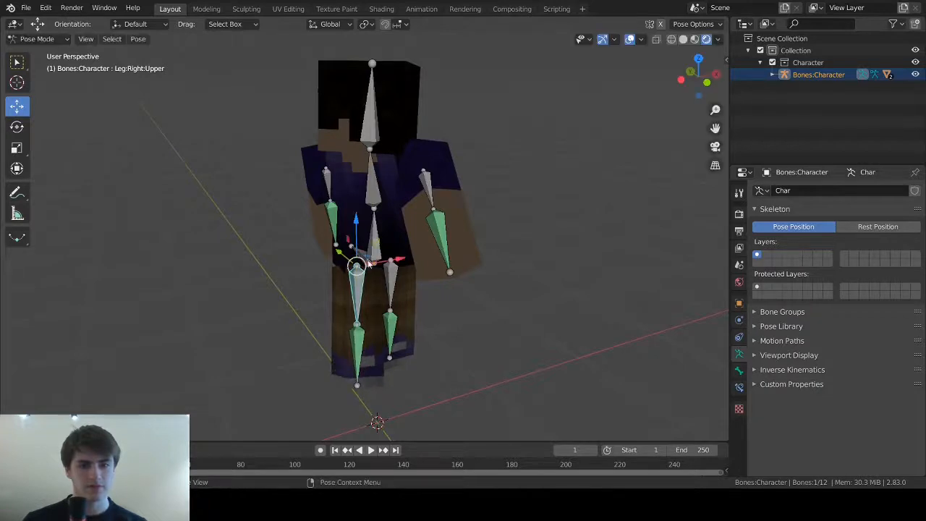
- Swing the upper left leg bone backward with a trackball rotation, deselect it, and check the walking pose from several sides
{"action": "left_click", "coordinate": [394, 281]}
{"action": "key", "text": "r"}
{"action": "key", "text": "r"}
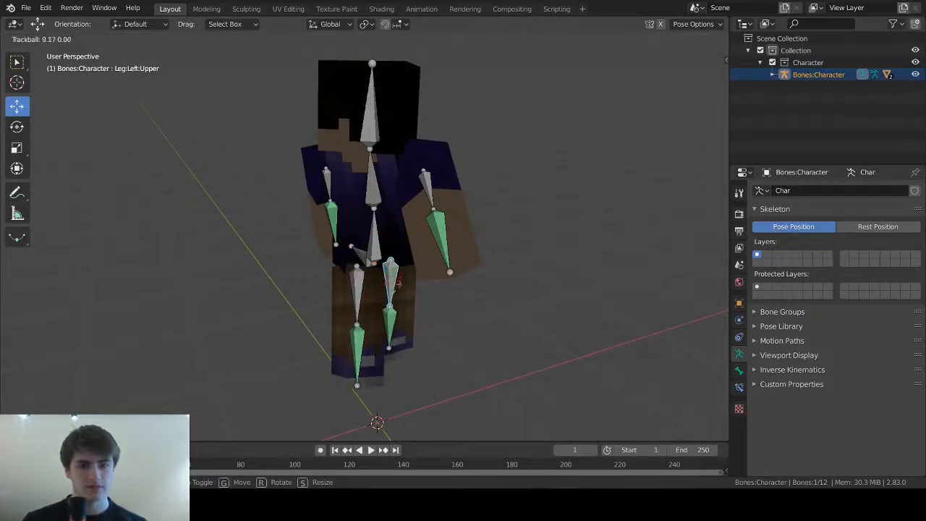
{"action": "left_click", "coordinate": [399, 297]}
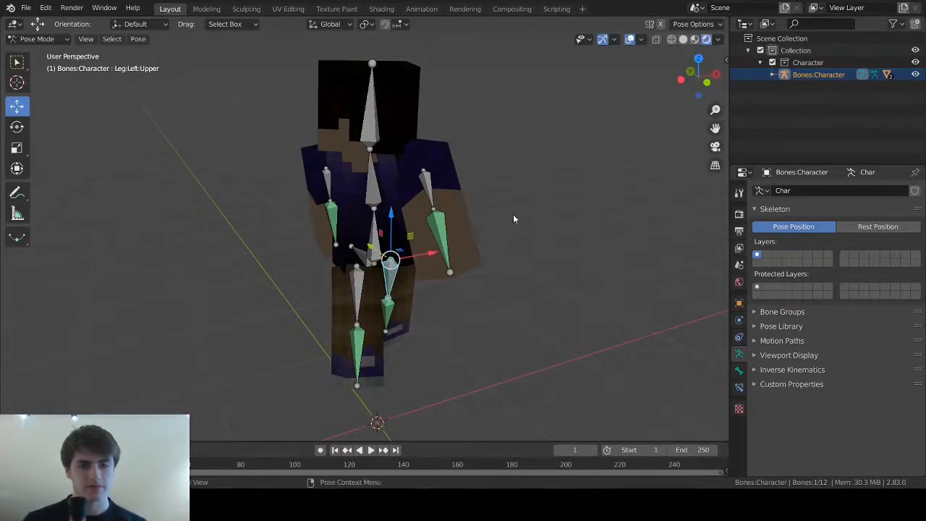
{"action": "middle_click_drag", "start_coordinate": [512, 214], "coordinate": [459, 219]}
{"action": "left_click", "coordinate": [449, 214]}
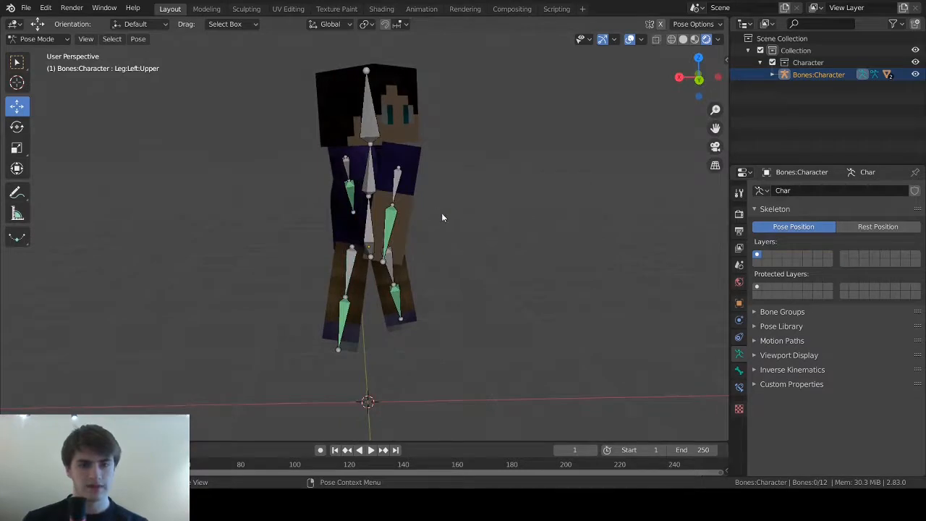
{"action": "scroll", "coordinate": [443, 217], "scroll_direction": "down", "scroll_amount": 3}
{"action": "scroll", "coordinate": [448, 219], "scroll_direction": "up", "scroll_amount": 2}
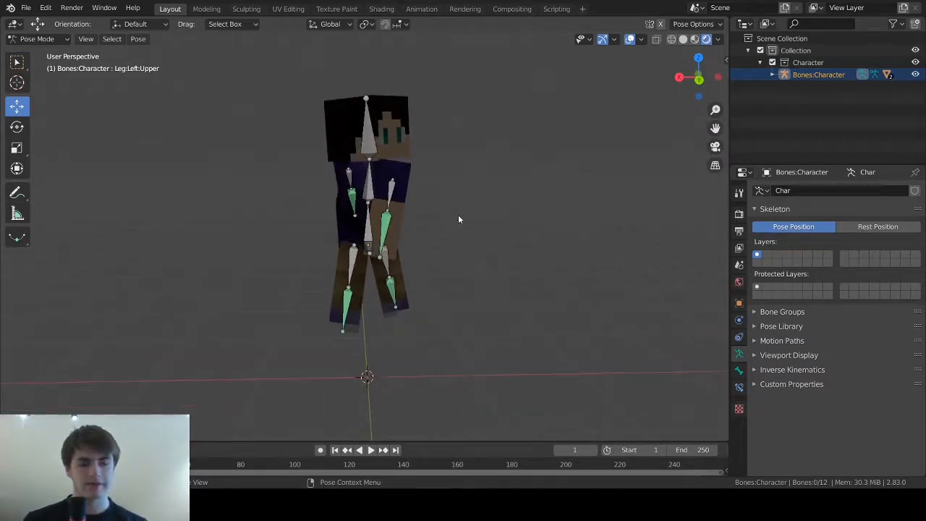
{"action": "middle_click_drag", "start_coordinate": [458, 220], "coordinate": [321, 233]}
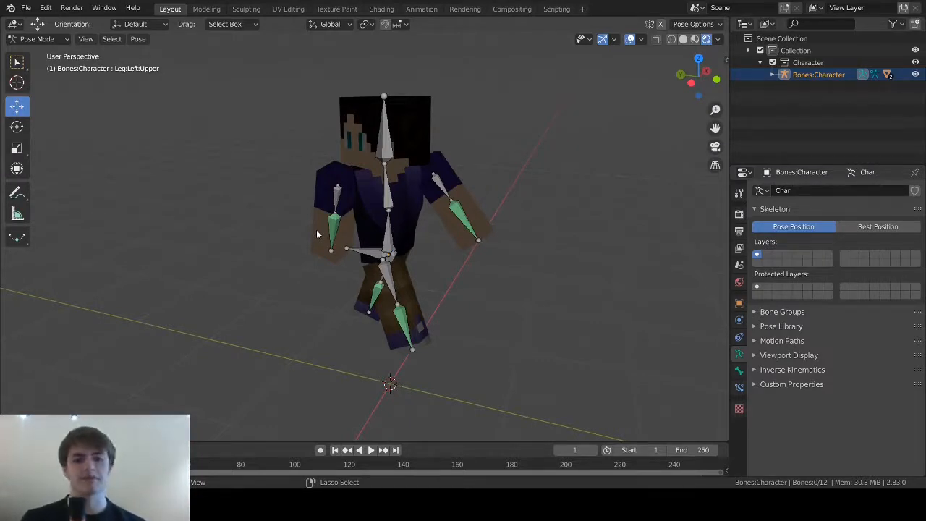
- Undo the leg, arm, head and chest rotations to return the character to its straight stance, and deselect all bones
{"action": "key", "text": "ctrl+z"}
{"action": "key", "text": "ctrl+z"}
{"action": "key", "text": "ctrl+z"}
{"action": "key", "text": "ctrl+z"}
{"action": "key", "text": "ctrl+z"}
{"action": "key", "text": "ctrl+z"}
{"action": "key", "text": "ctrl+z"}
{"action": "key", "text": "ctrl+z"}
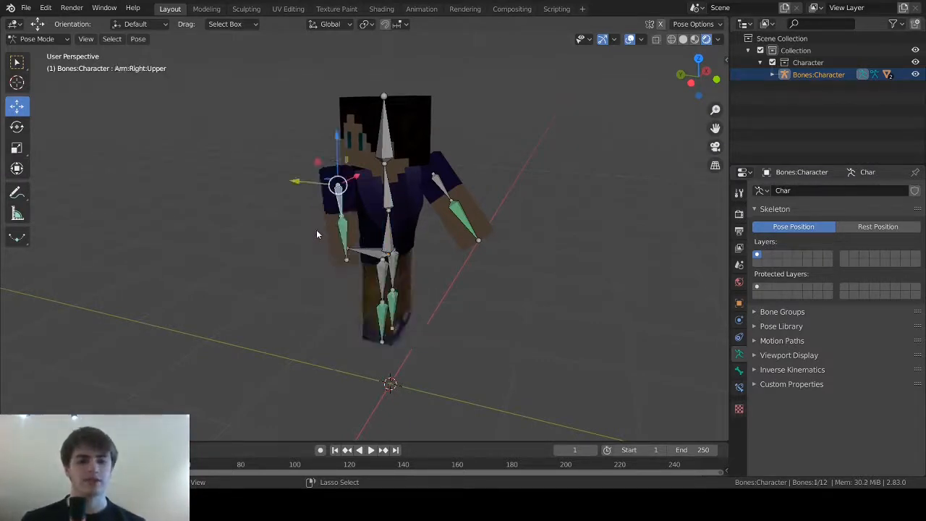
{"action": "key", "text": "ctrl+z"}
{"action": "key", "text": "ctrl+z"}
{"action": "key", "text": "ctrl+z"}
{"action": "key", "text": "ctrl+z"}
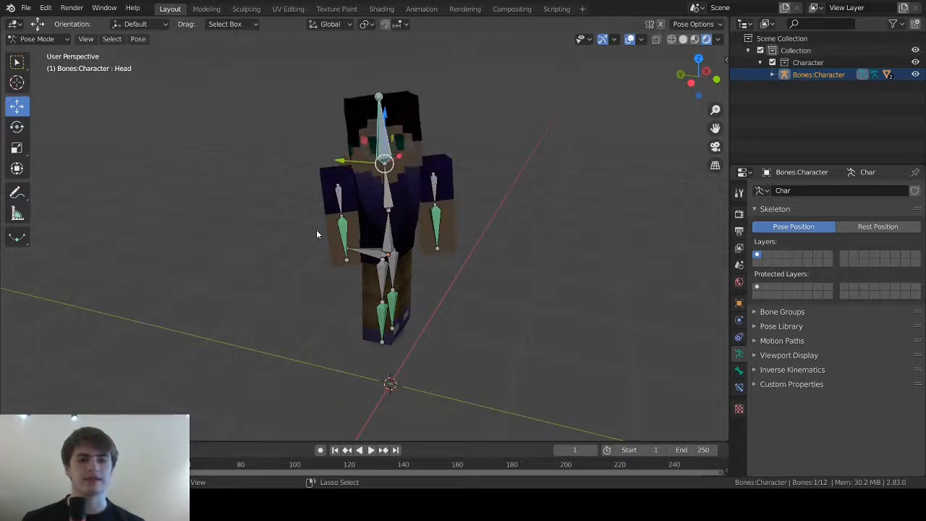
{"action": "key", "text": "ctrl+z"}
{"action": "key", "text": "ctrl+z"}
{"action": "key", "text": "ctrl+z"}
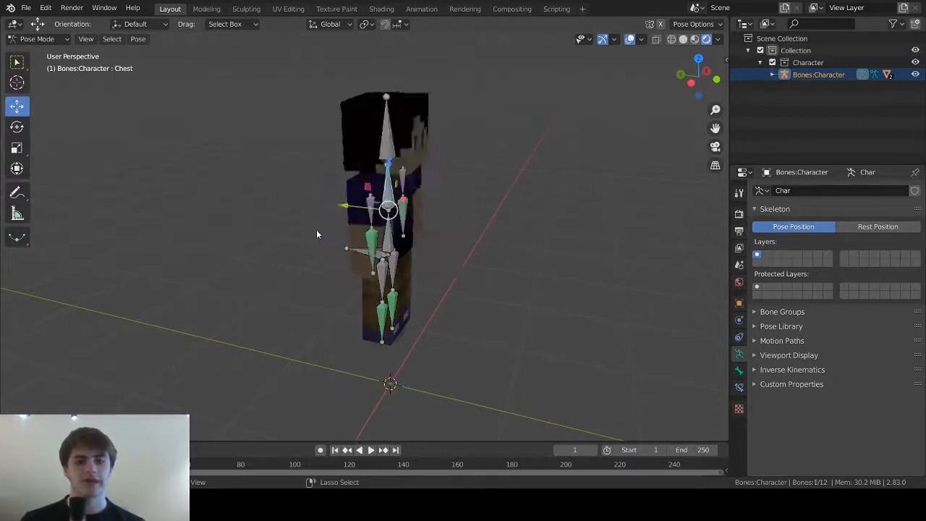
{"action": "key", "text": "ctrl+z"}
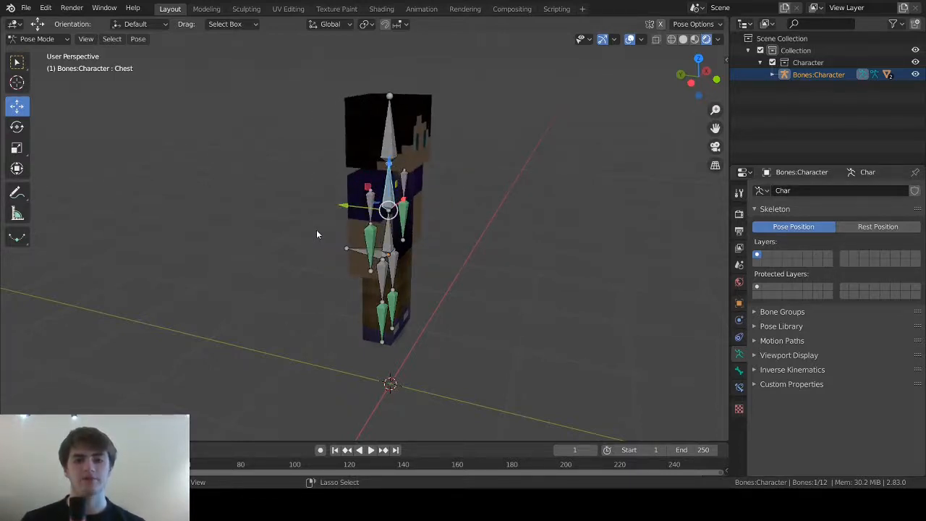
{"action": "middle_click_drag", "start_coordinate": [659, 171], "coordinate": [556, 148]}
{"action": "left_click", "coordinate": [583, 171]}
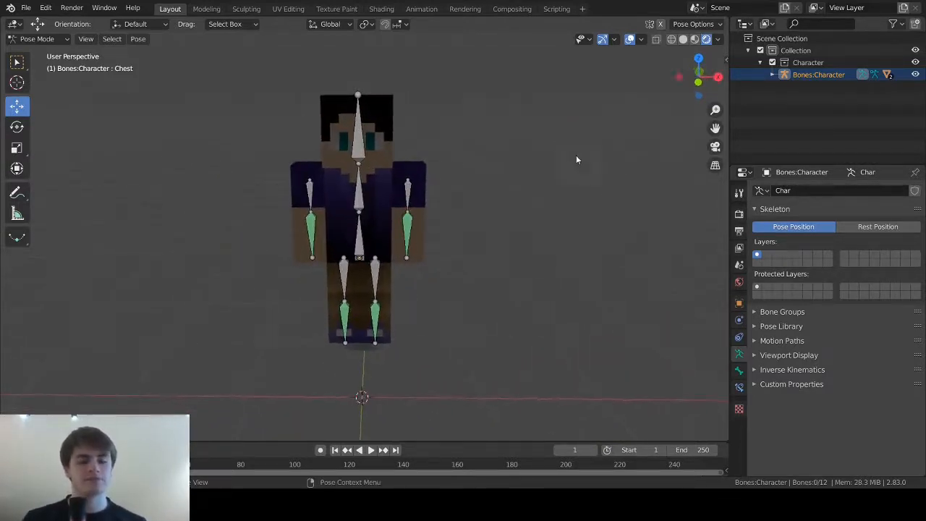
- Swing the upper right leg bone backward and the upper left leg bone forward with trackball rotations
{"action": "left_click", "coordinate": [345, 285]}
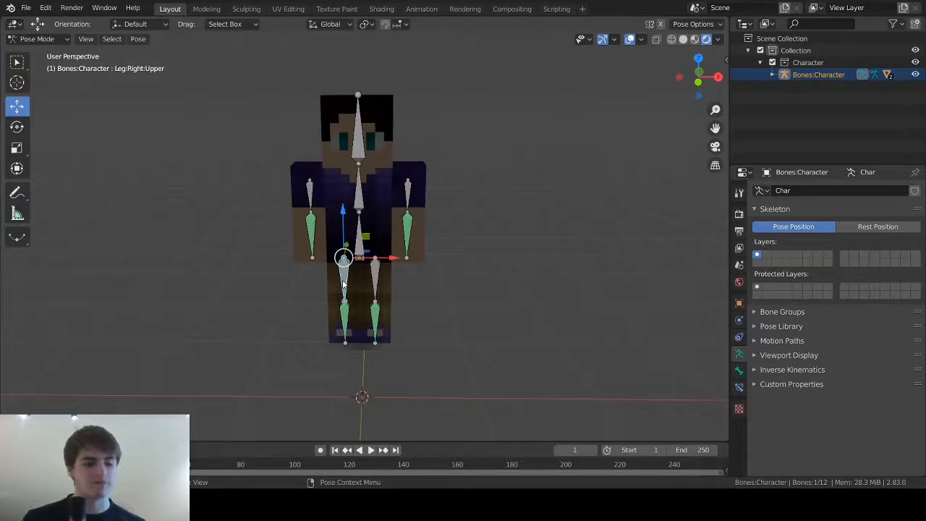
{"action": "key", "text": "r"}
{"action": "key", "text": "r"}
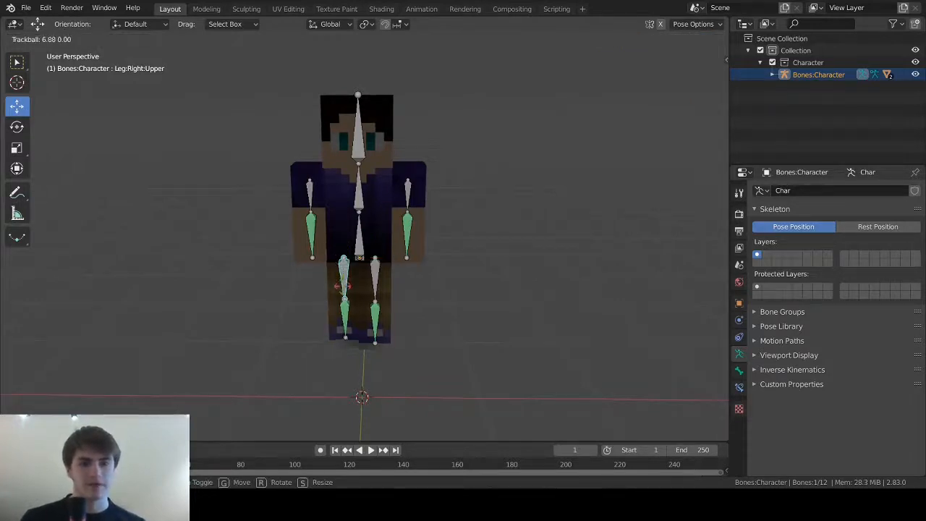
{"action": "left_click", "coordinate": [386, 287]}
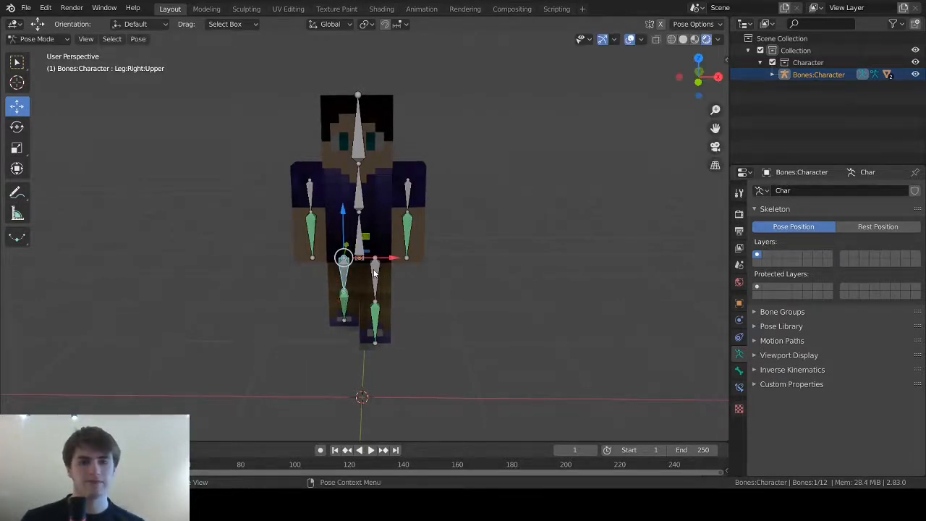
{"action": "left_click", "coordinate": [374, 273]}
{"action": "key", "text": "r"}
{"action": "key", "text": "r"}
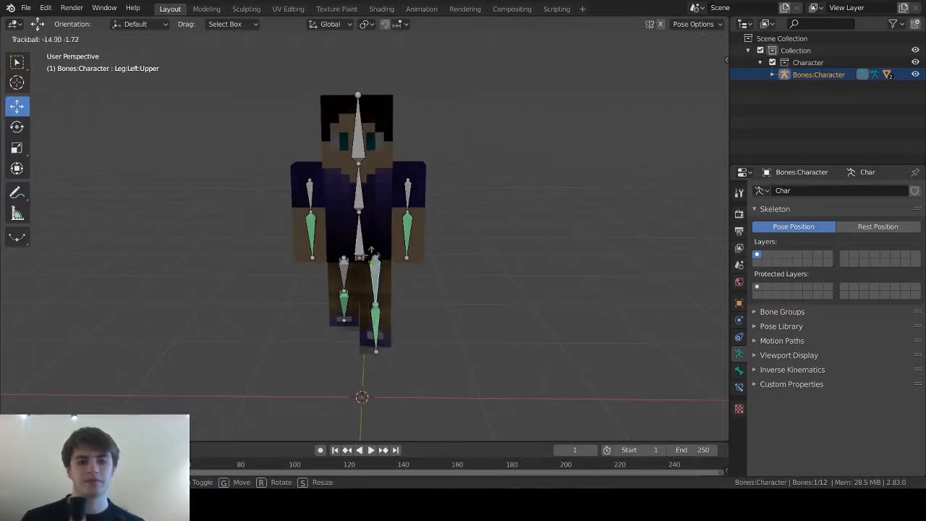
{"action": "right_click", "coordinate": [378, 262]}
- Raise the left arm forward and up beside the head by rotating its upper bone with a trackball rotation
{"action": "left_click", "coordinate": [409, 199]}
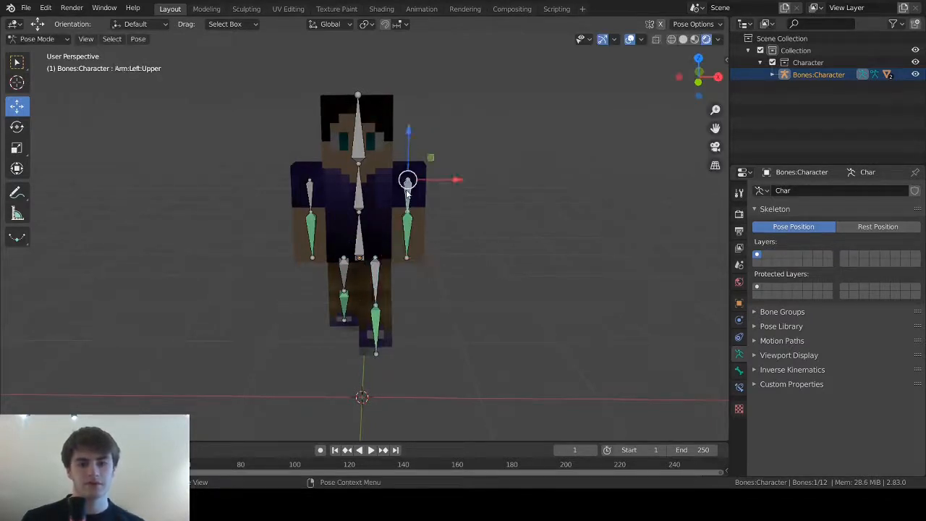
{"action": "key", "text": "r"}
{"action": "key", "text": "r"}
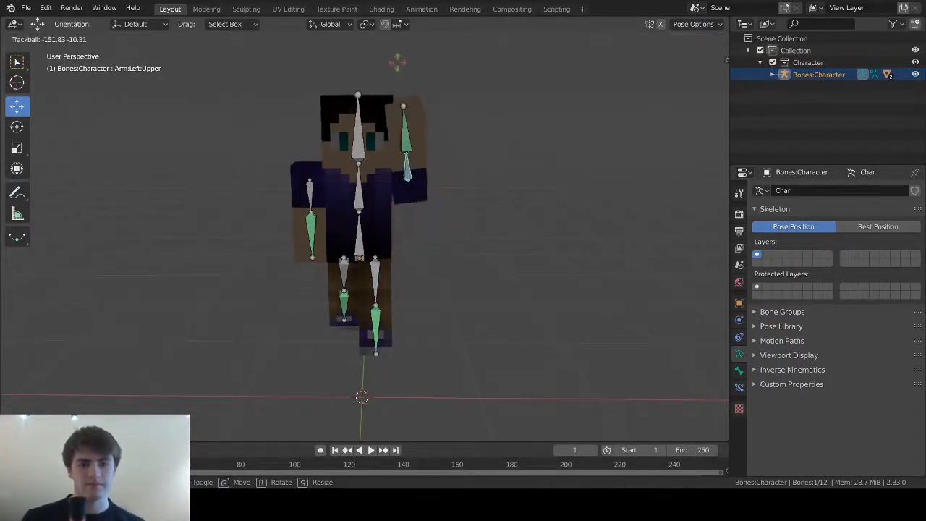
{"action": "left_click", "coordinate": [418, 157]}
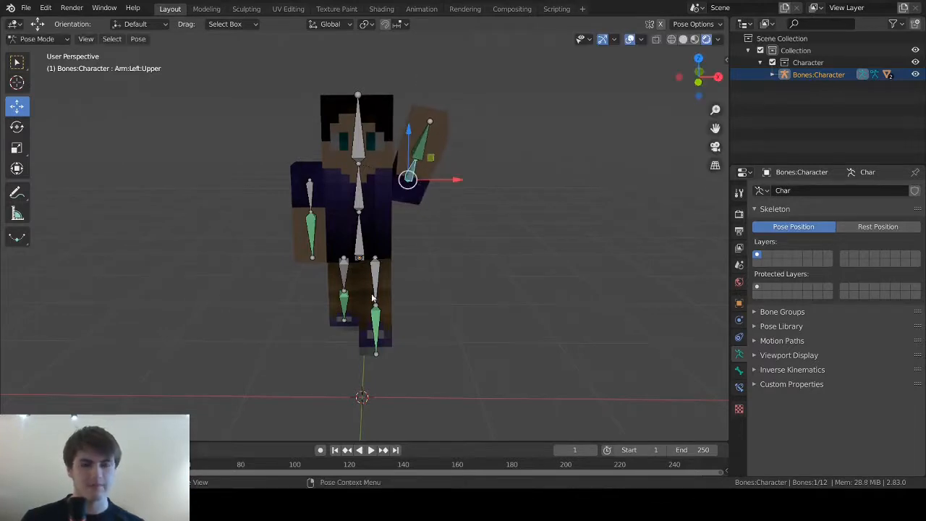
- Bend the lower right leg bone backward at the knee with a standard rotation from a side view
{"action": "left_click", "coordinate": [374, 324]}
{"action": "middle_click_drag", "start_coordinate": [271, 317], "coordinate": [366, 305]}
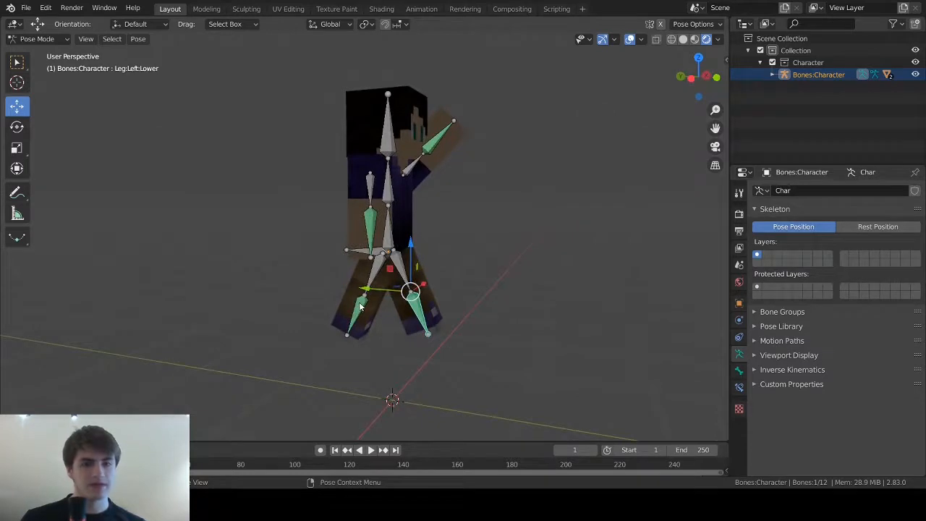
{"action": "left_click", "coordinate": [359, 306]}
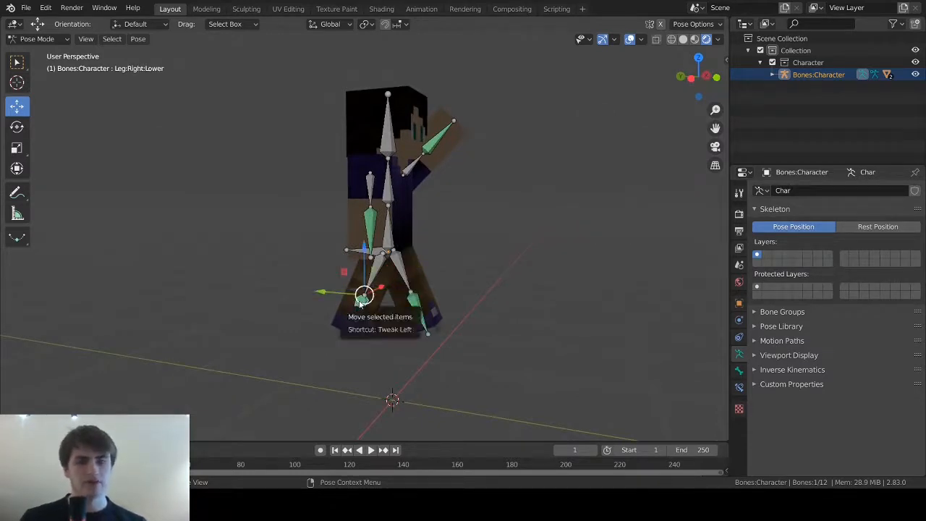
{"action": "key", "text": "r"}
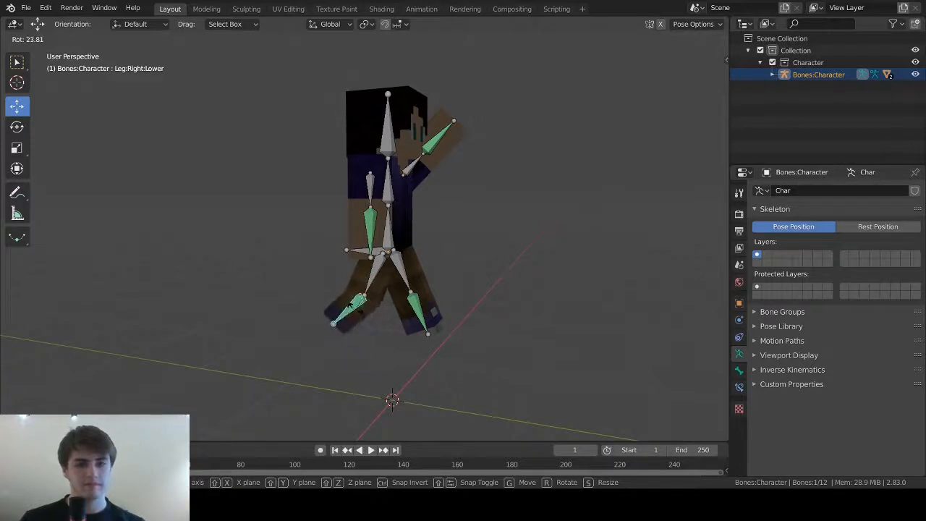
{"action": "left_click", "coordinate": [384, 312]}
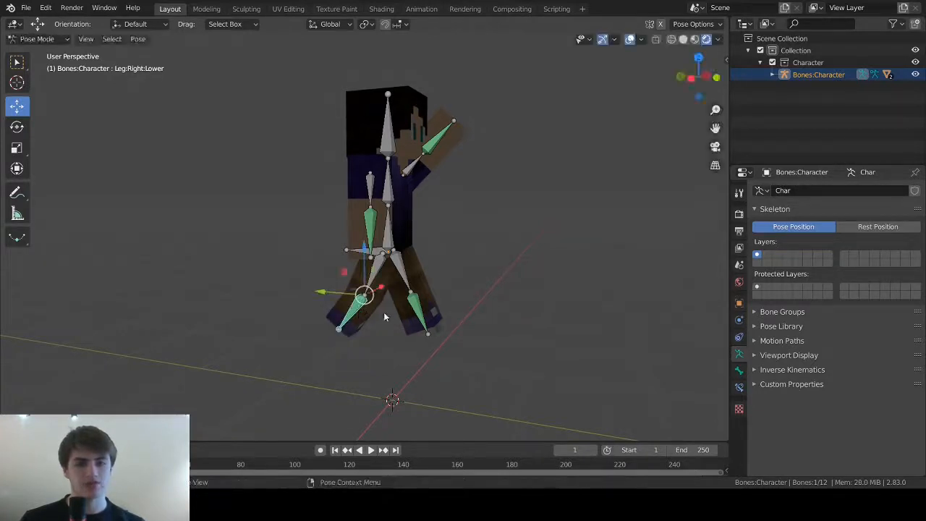
- Rotate the lower left leg bone slightly forward with a standard rotation
{"action": "left_click", "coordinate": [414, 314]}
{"action": "key", "text": "r"}
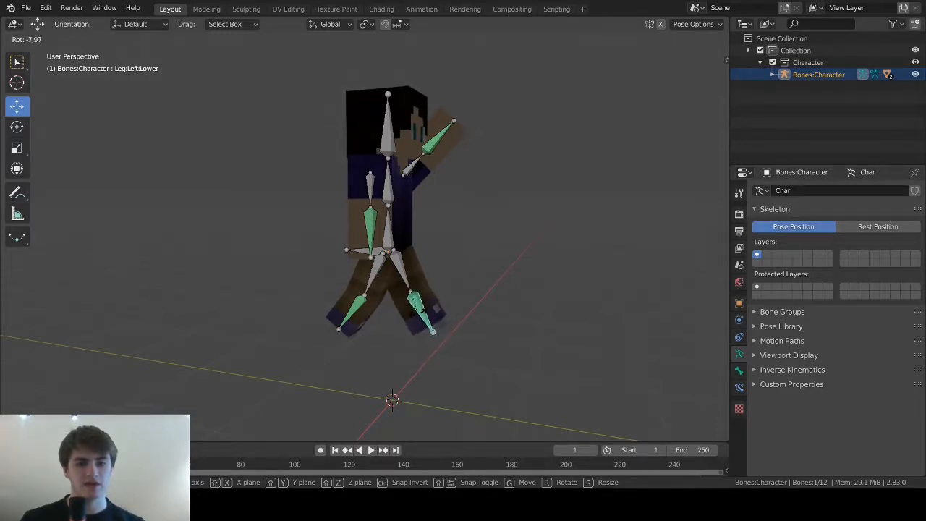
{"action": "left_click", "coordinate": [419, 318]}
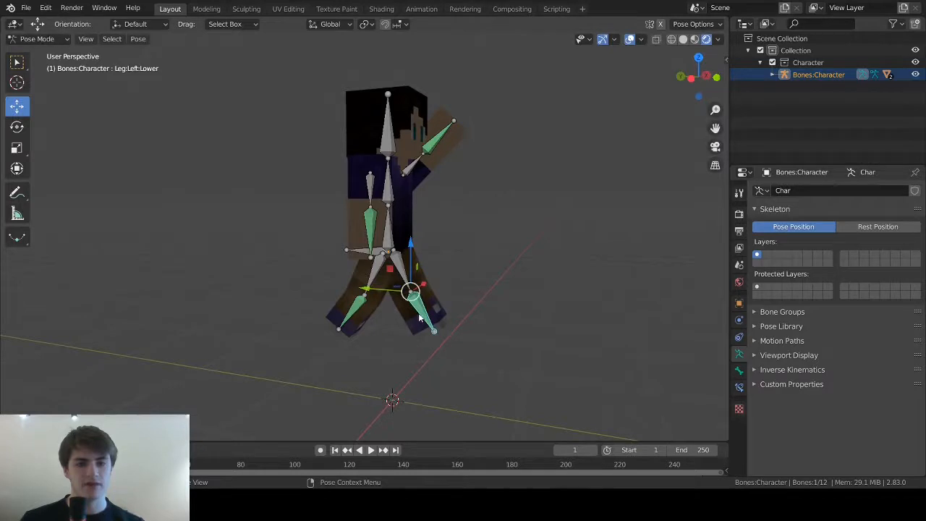
- Bend the lower right leg bone slightly further backward, finishing with a standard instead of a trackball rotation, and deselect it
{"action": "left_click", "coordinate": [353, 318]}
{"action": "key", "text": "r"}
{"action": "key", "text": "r"}
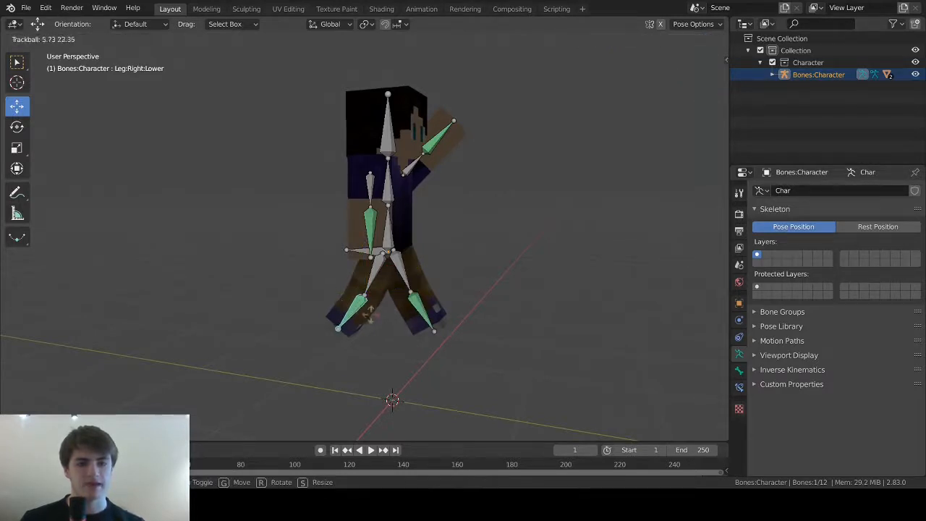
{"action": "key", "text": "r"}
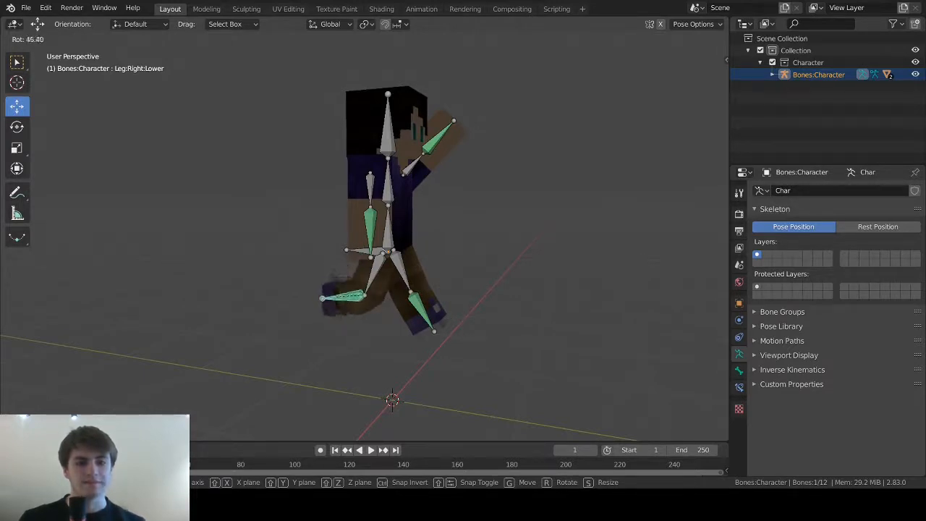
{"action": "left_click", "coordinate": [345, 319]}
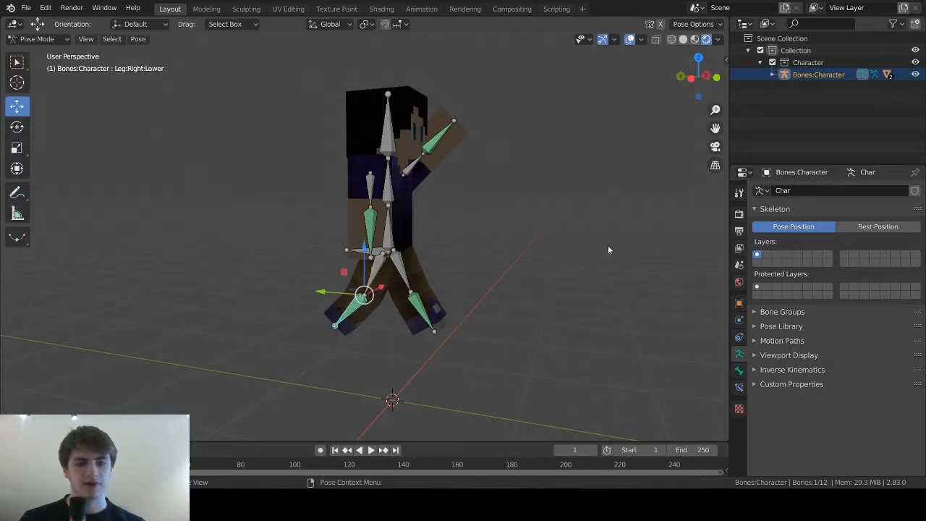
{"action": "middle_click_drag", "start_coordinate": [608, 244], "coordinate": [530, 254]}
{"action": "left_click", "coordinate": [521, 261]}
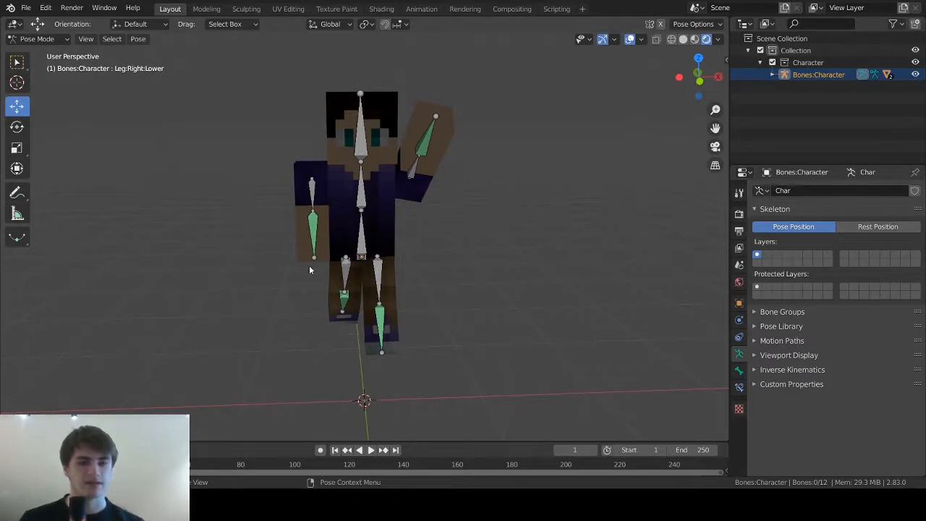
- Swing the right arm slightly outward from the body by rotating its upper bone with a standard rotation
{"action": "left_click", "coordinate": [313, 189]}
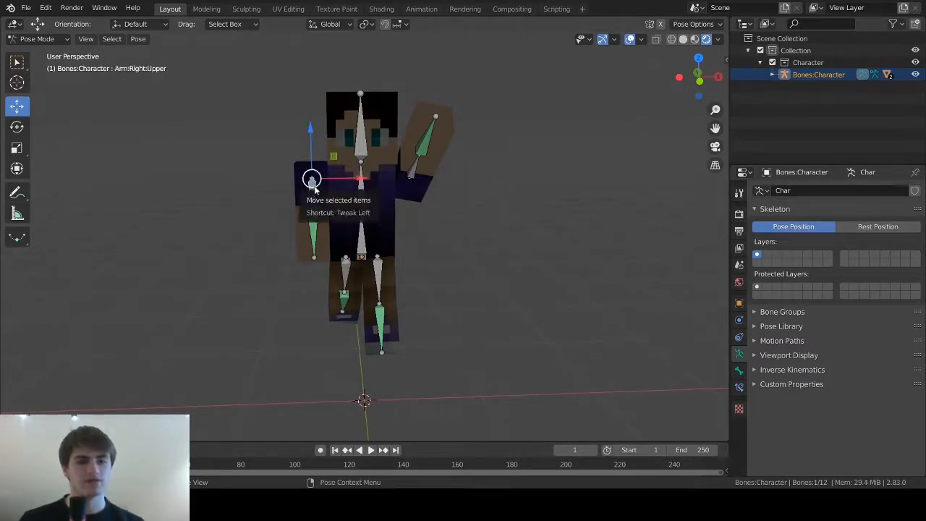
{"action": "key", "text": "r"}
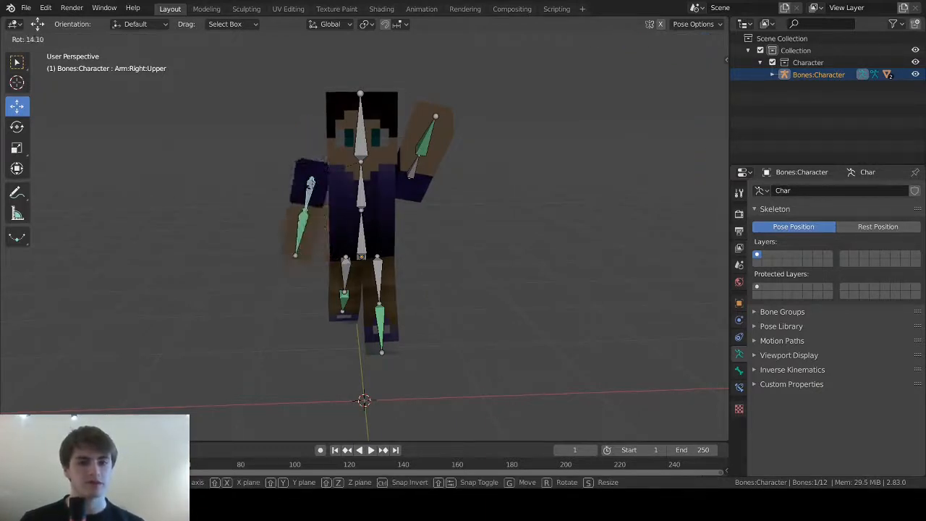
{"action": "key", "text": "r"}
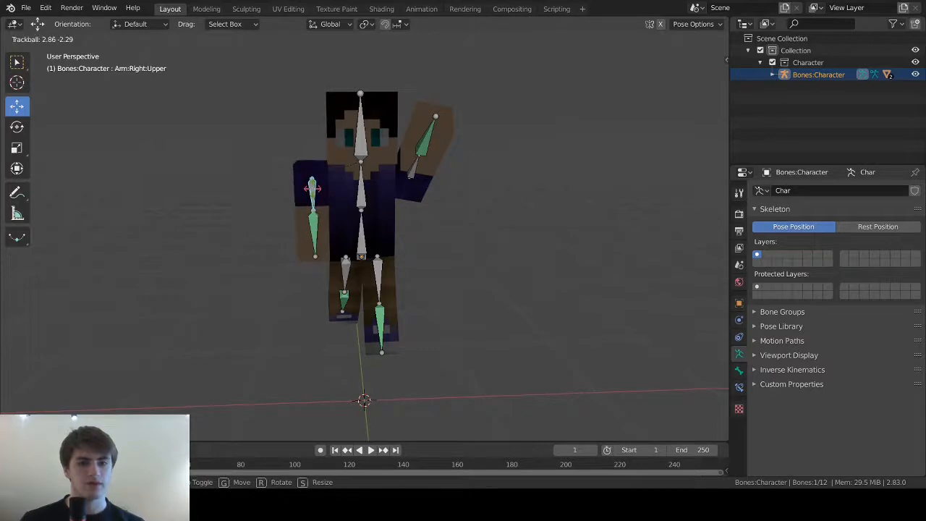
{"action": "key", "text": "r"}
{"action": "left_click", "coordinate": [313, 189]}
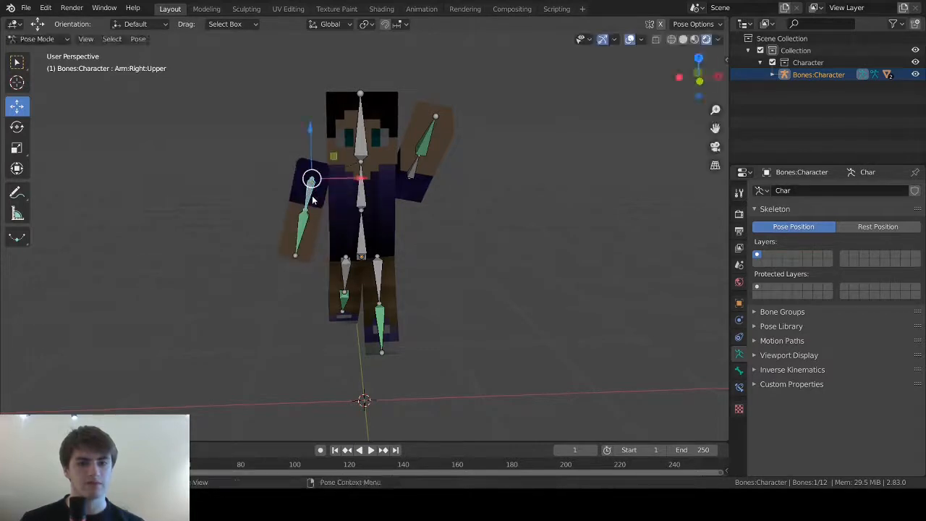
- Tilt the upper right arm bone slightly backward with a trackball rotation and deselect it
{"action": "key", "text": "r"}
{"action": "key", "text": "r"}
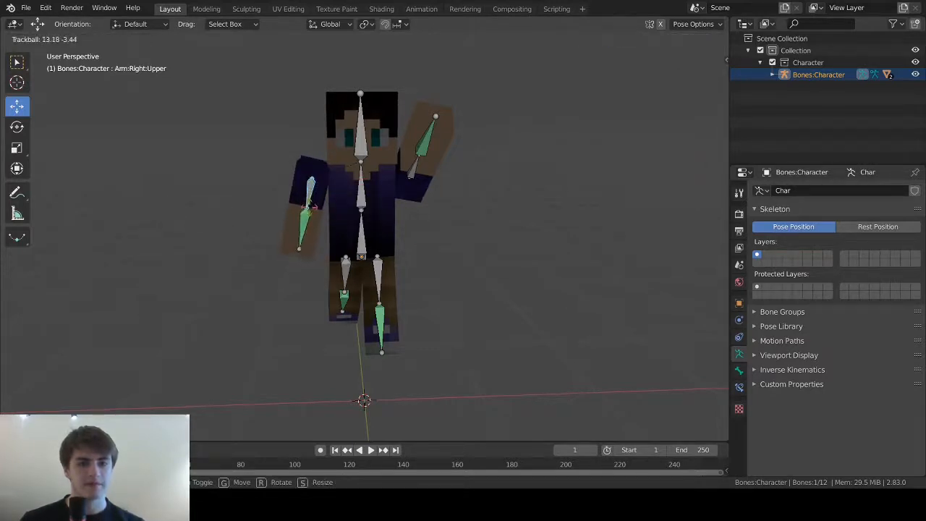
{"action": "left_click", "coordinate": [311, 214]}
{"action": "left_click", "coordinate": [477, 197]}
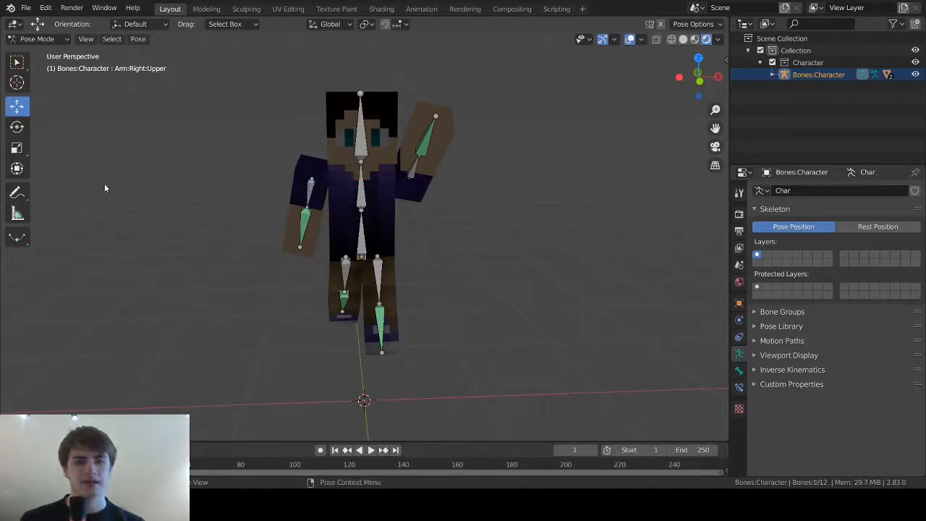
- Save the posed character in the existing file YT Tutorial.blend, then save it once more
{"action": "middle_click_drag", "start_coordinate": [285, 215], "coordinate": [570, 192]}
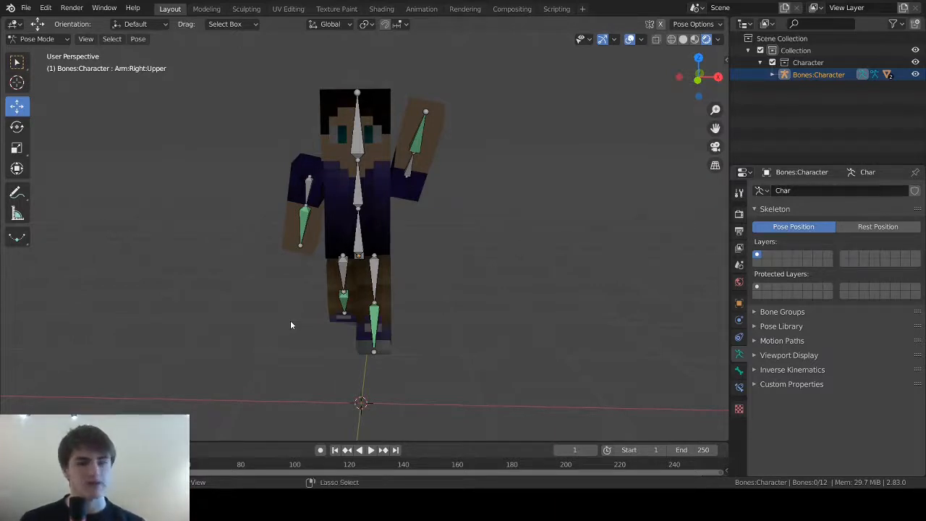
{"action": "key", "text": "ctrl+s"}
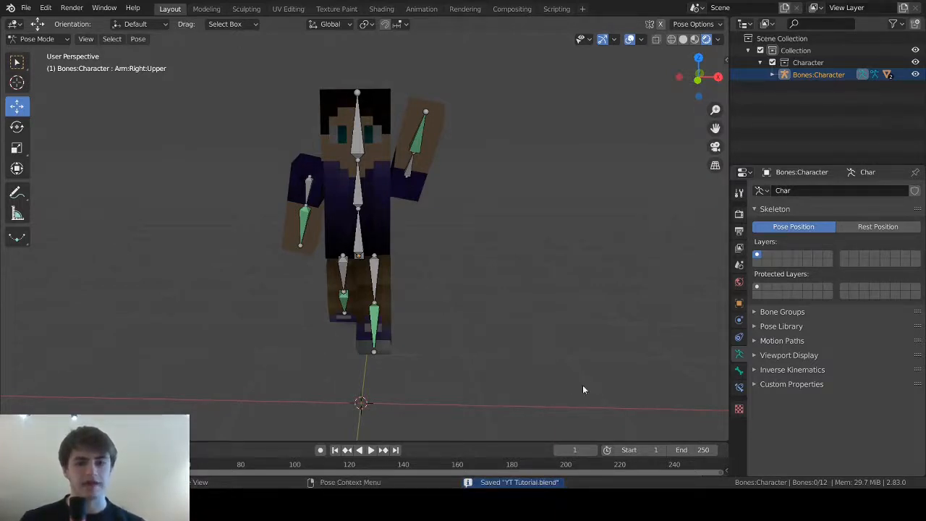
{"action": "left_click", "coordinate": [25, 8]}
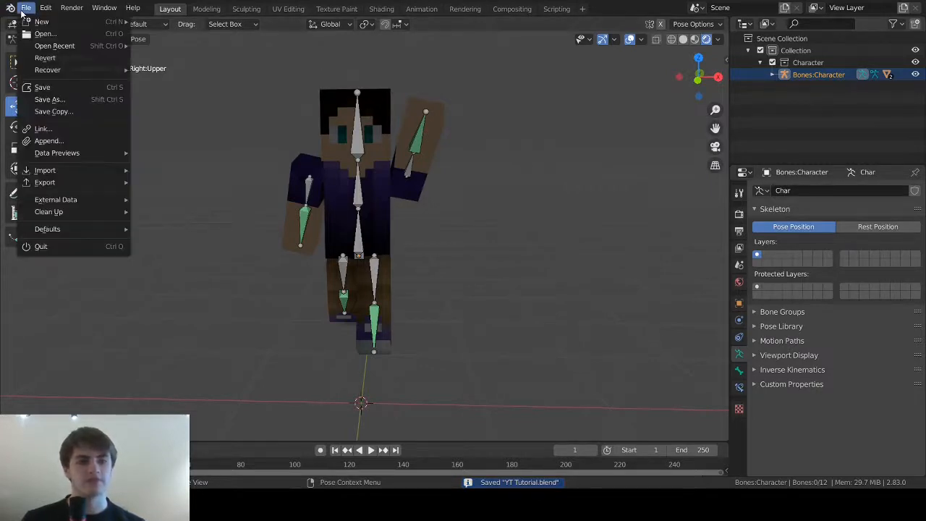
{"action": "left_click", "coordinate": [57, 86]}
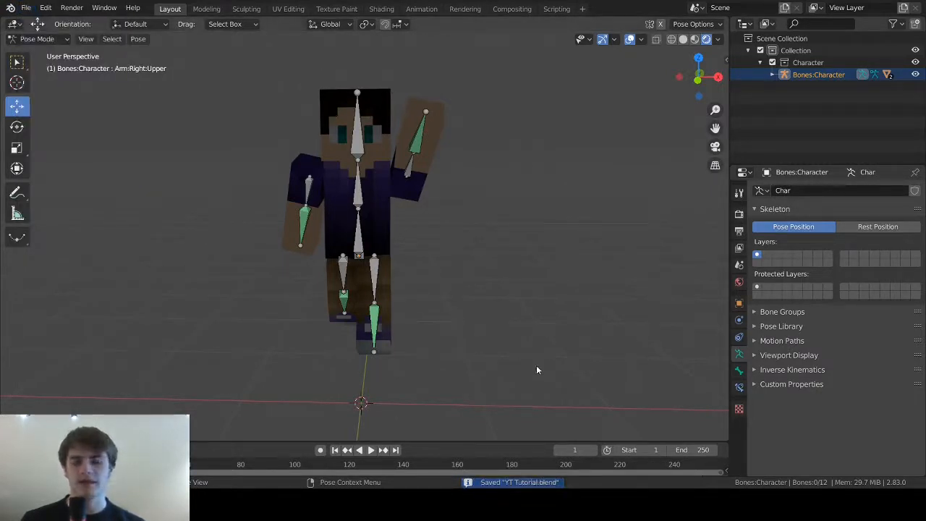